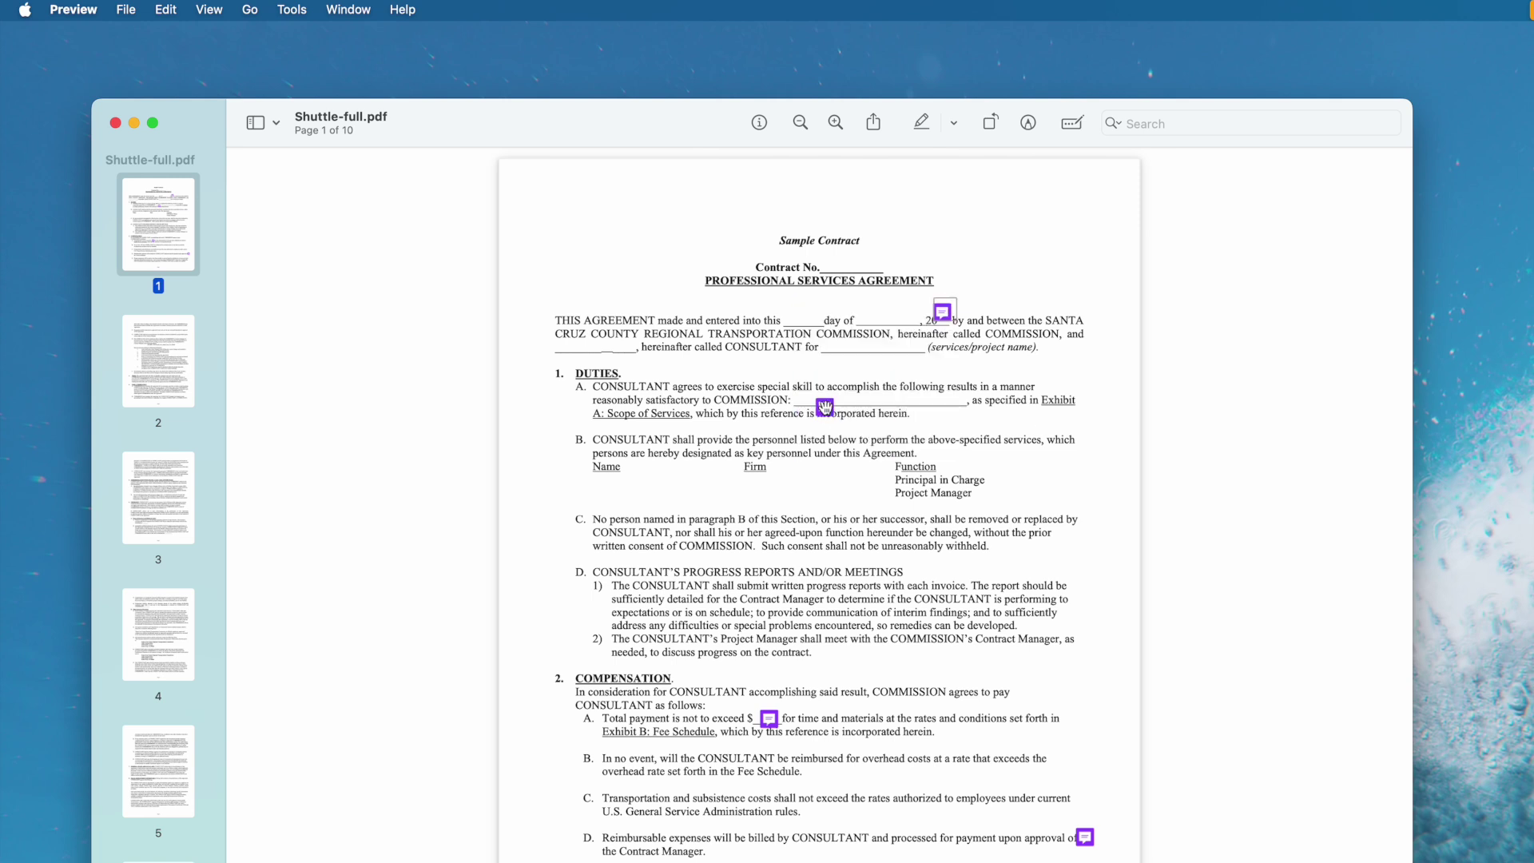
# Open and close the page-one notes on confirmed commission, payment amount and approval
pyautogui.click(1082, 493)
pyautogui.click(768, 717)
pyautogui.click(1067, 706)
pyautogui.click(1084, 836)
pyautogui.click(1104, 759)
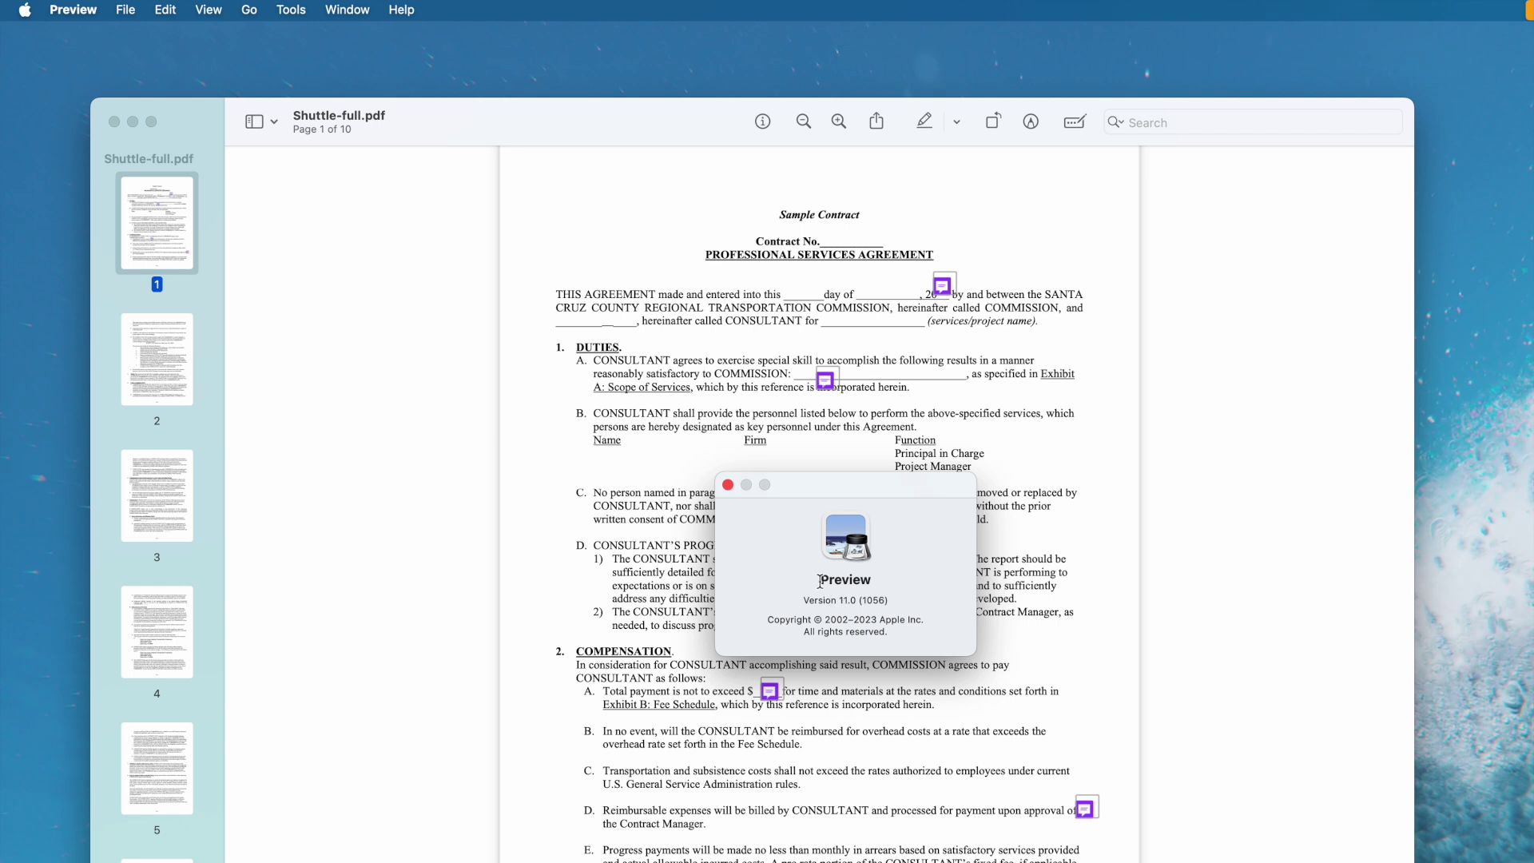
# Close Preview's version info, show the Markup toolbar, and open then cancel printing
pyautogui.moveTo(826, 580); pyautogui.dragTo(884, 582)
pyautogui.click(727, 484)
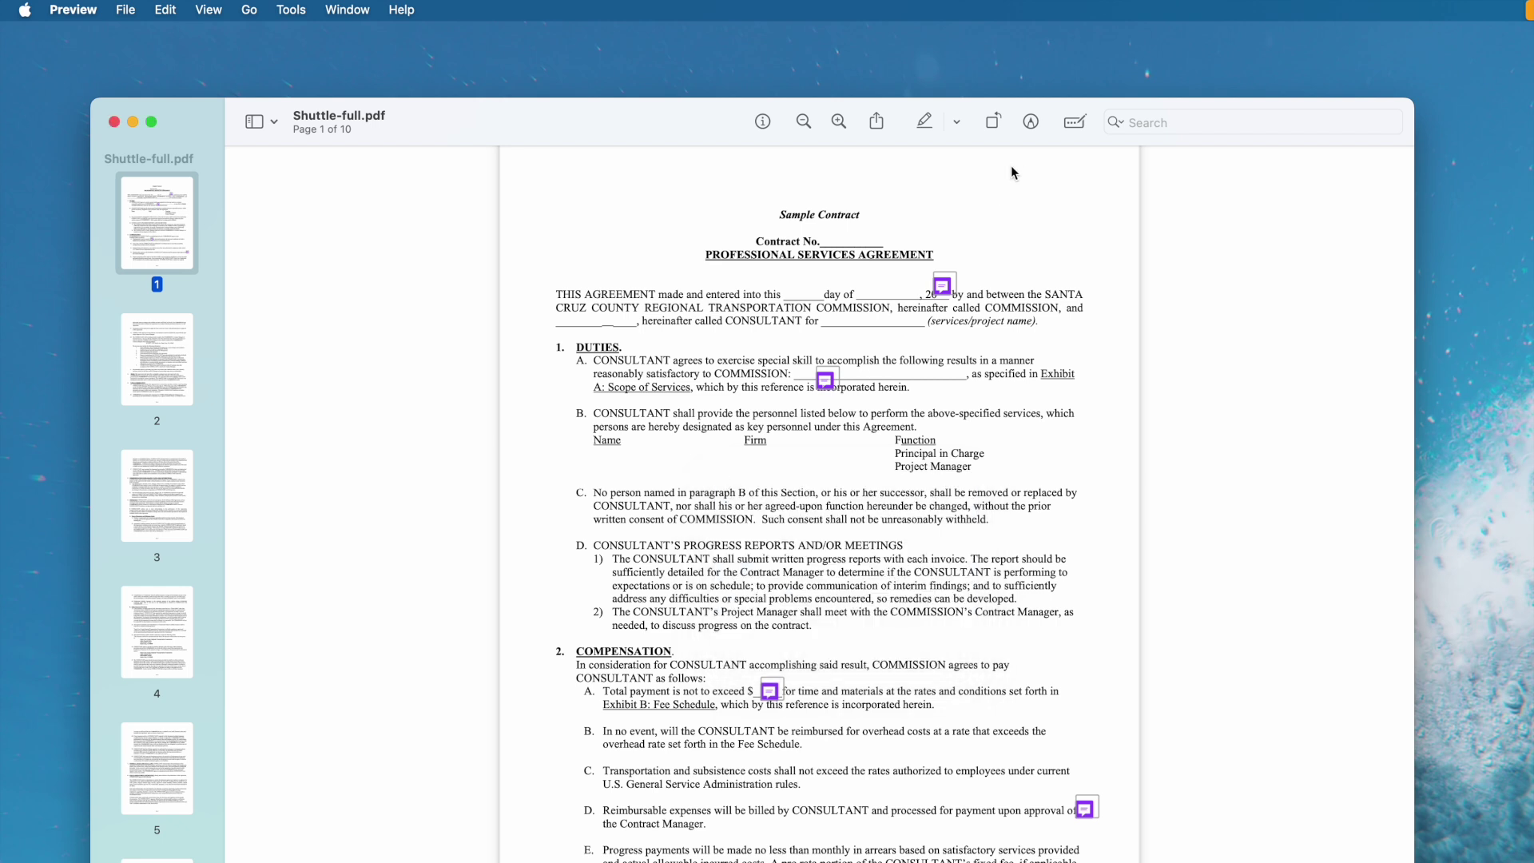
pyautogui.click(1031, 122)
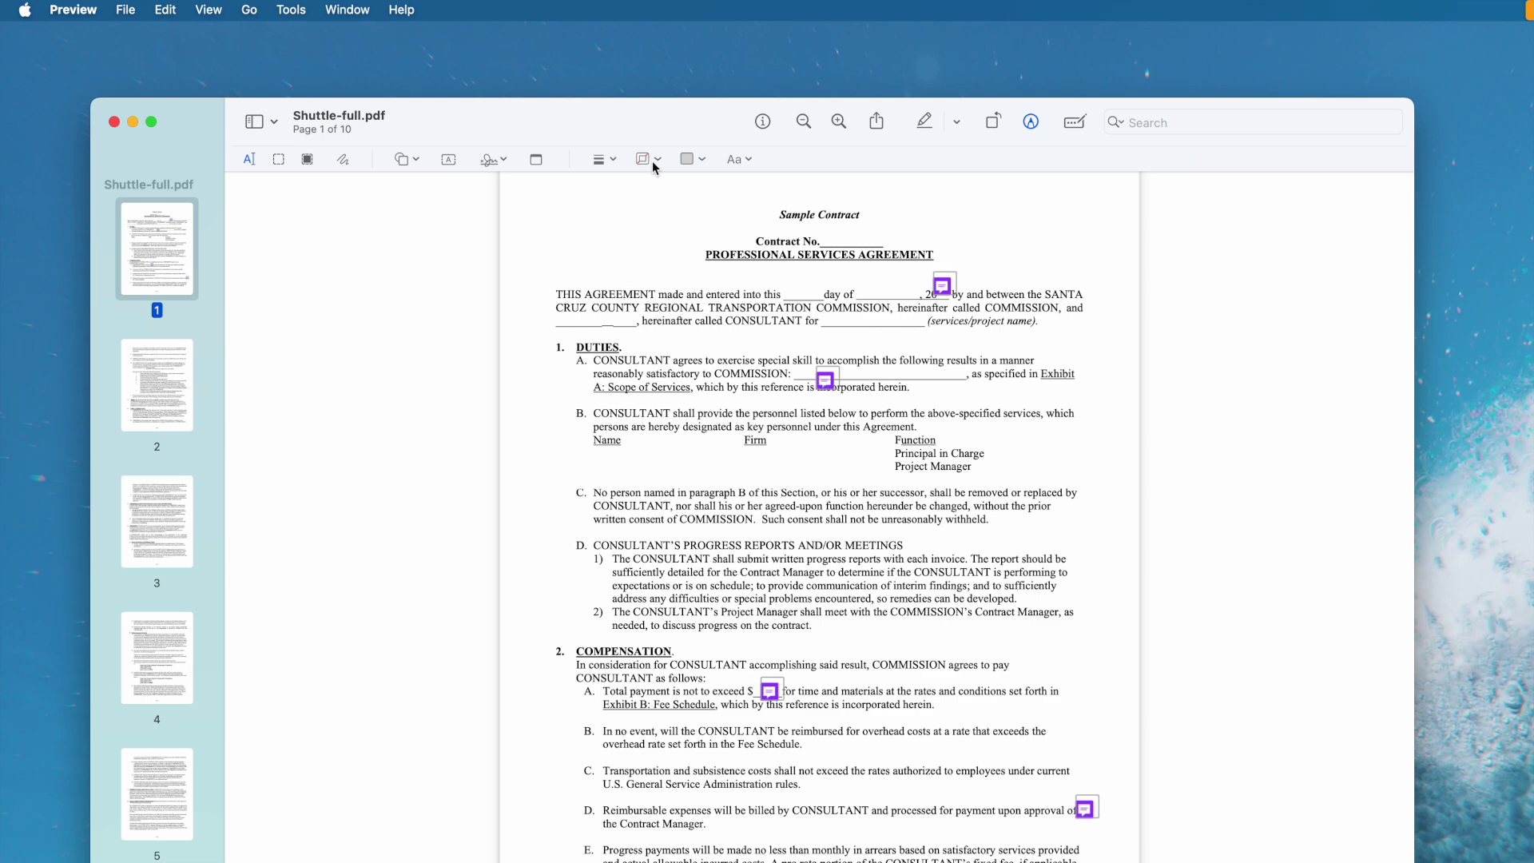
pyautogui.press('super+p')
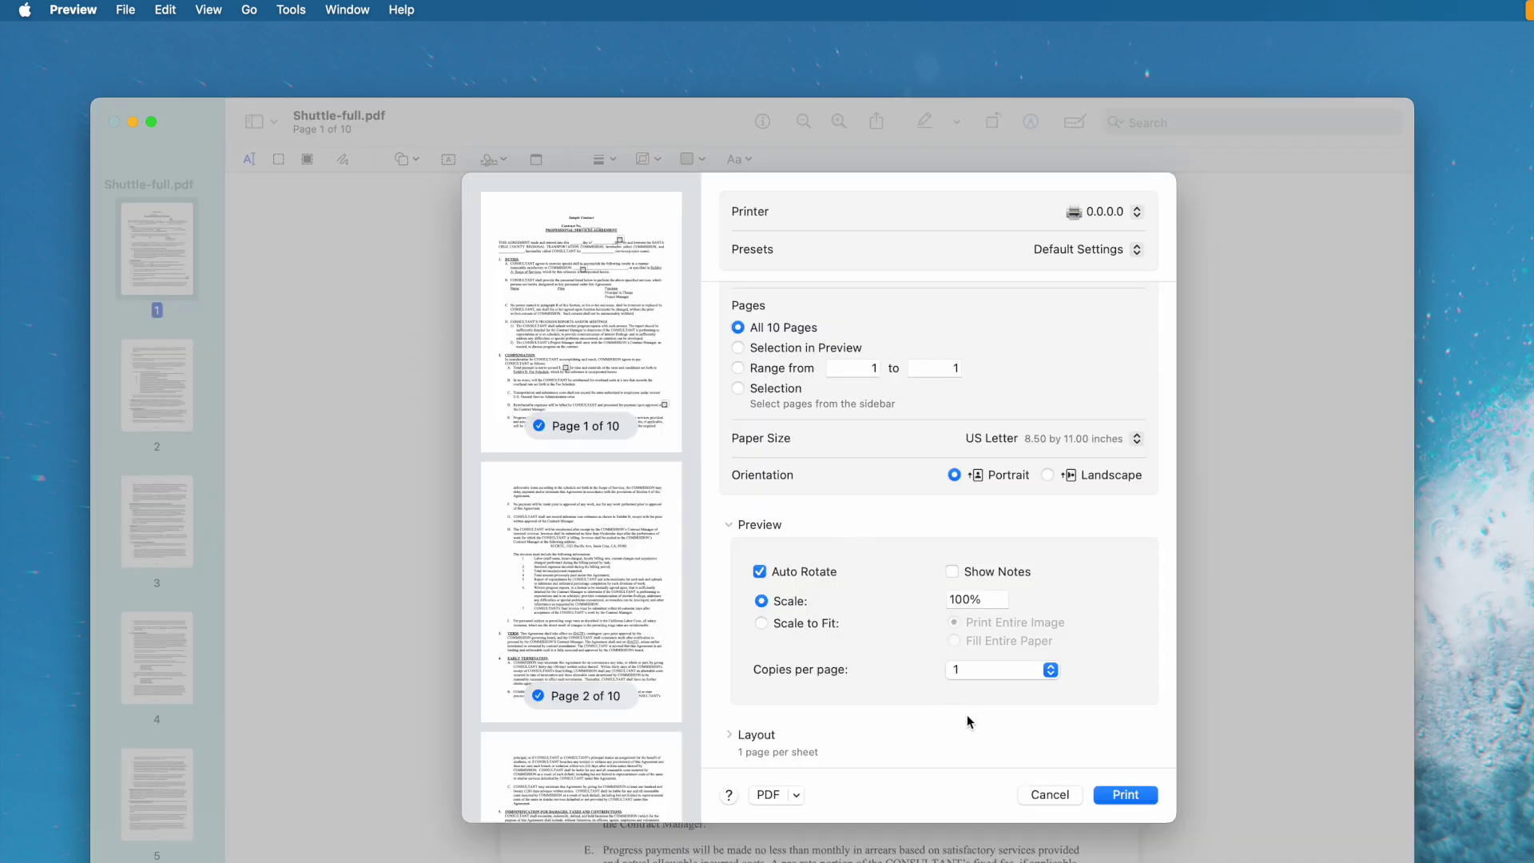
pyautogui.press('Escape')
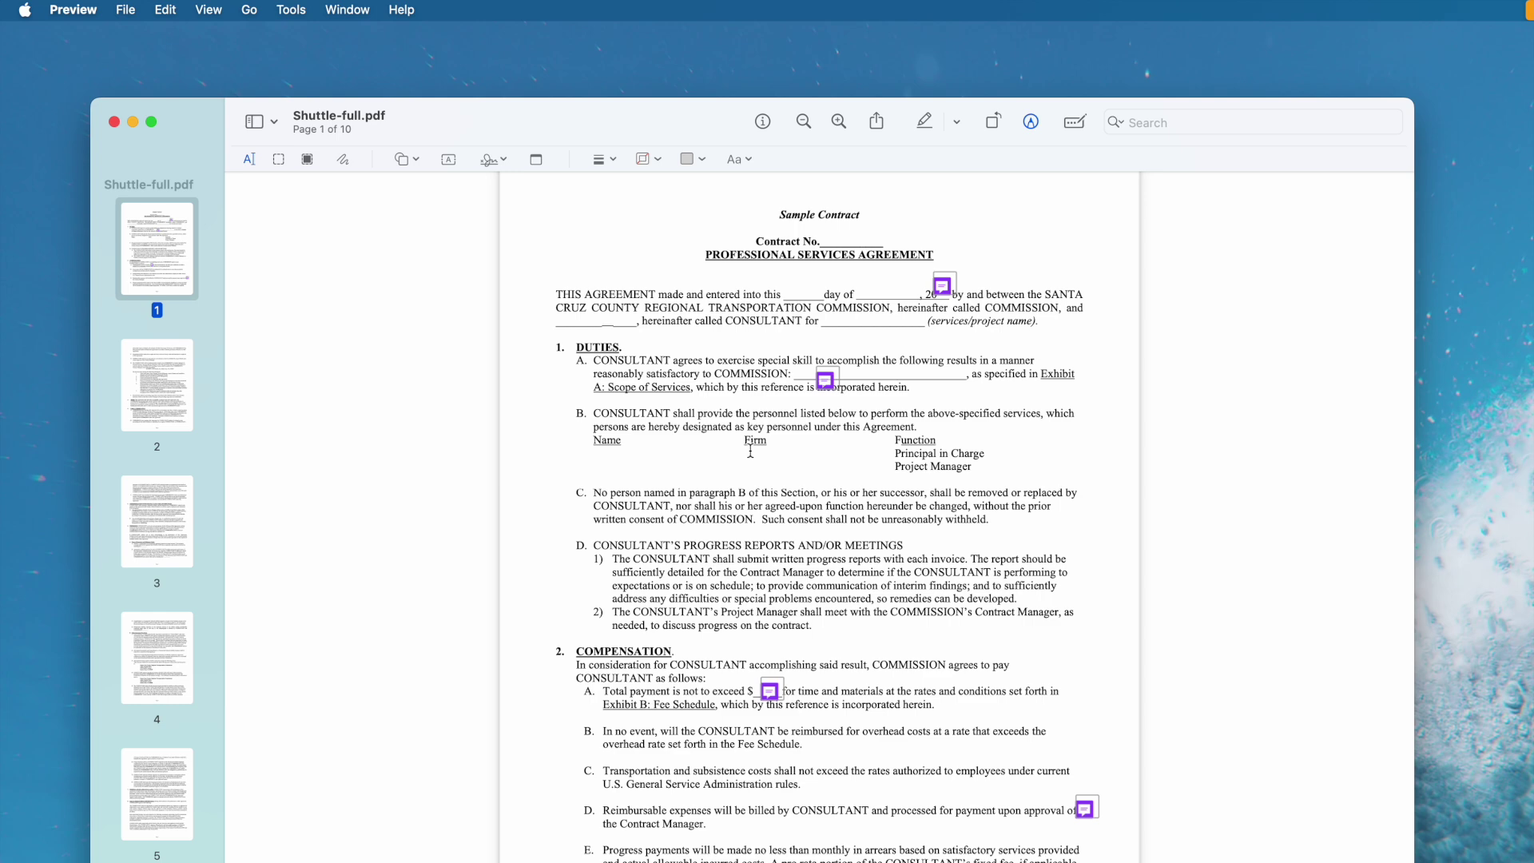
# Print all ten contract pages with Show Notes ticked, checking Layout and Paper Handling
pyautogui.click(125, 10)
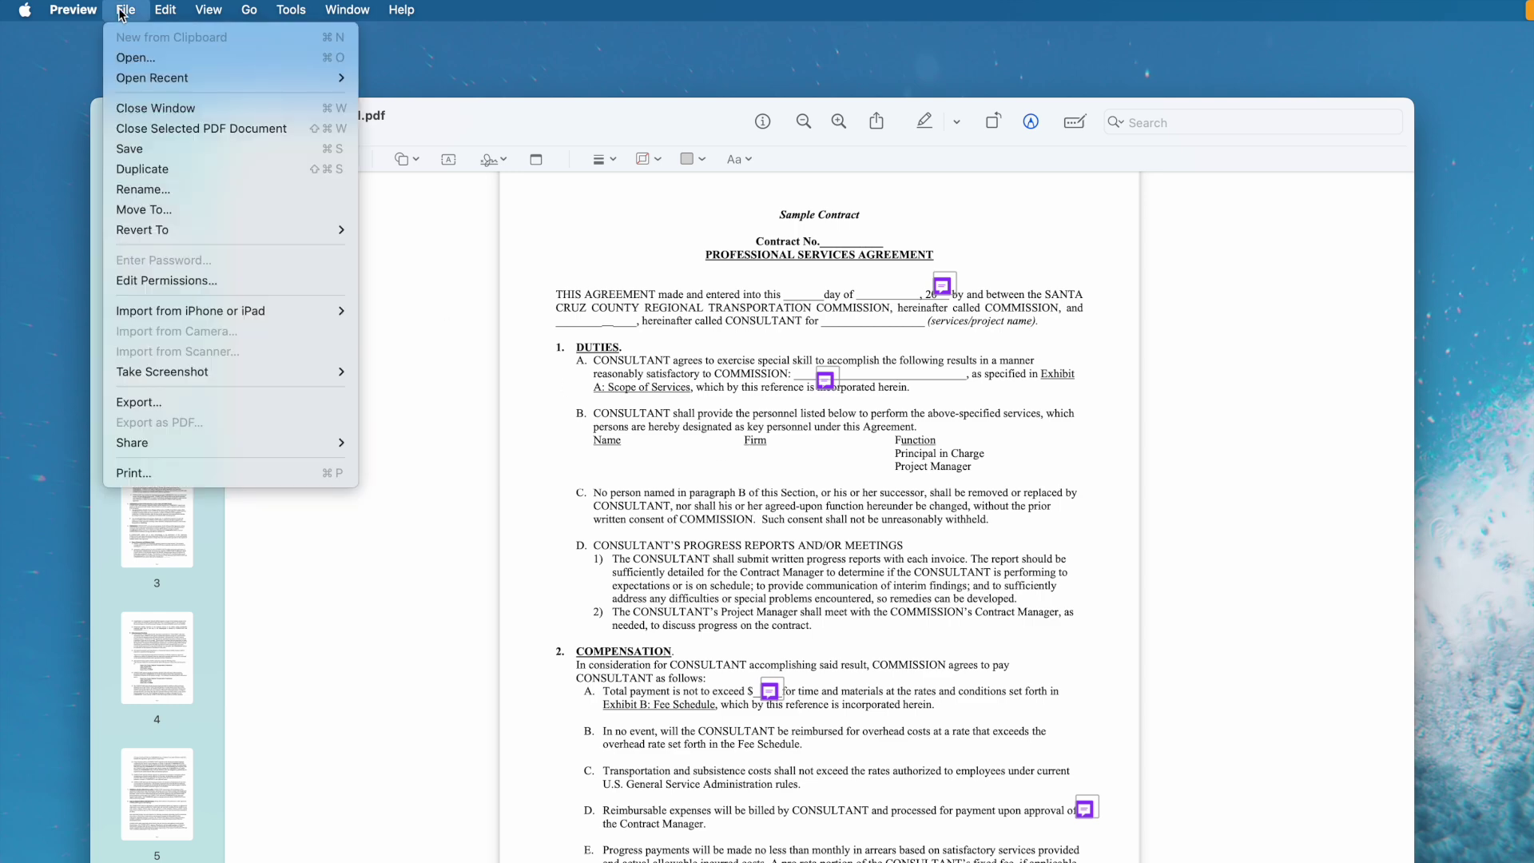
pyautogui.click(160, 475)
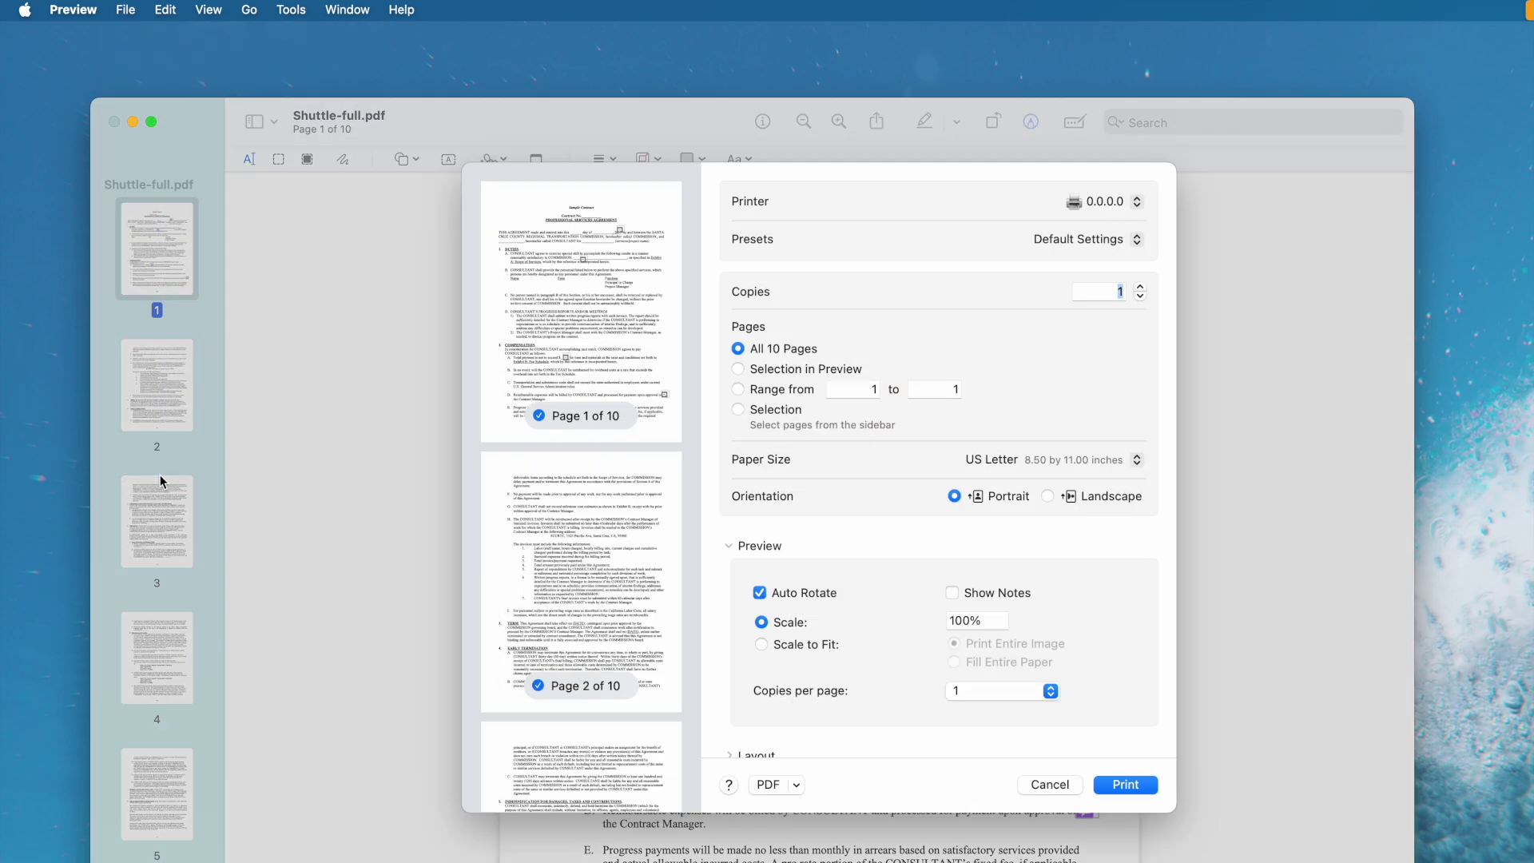
pyautogui.scroll(-3, 814, 554)
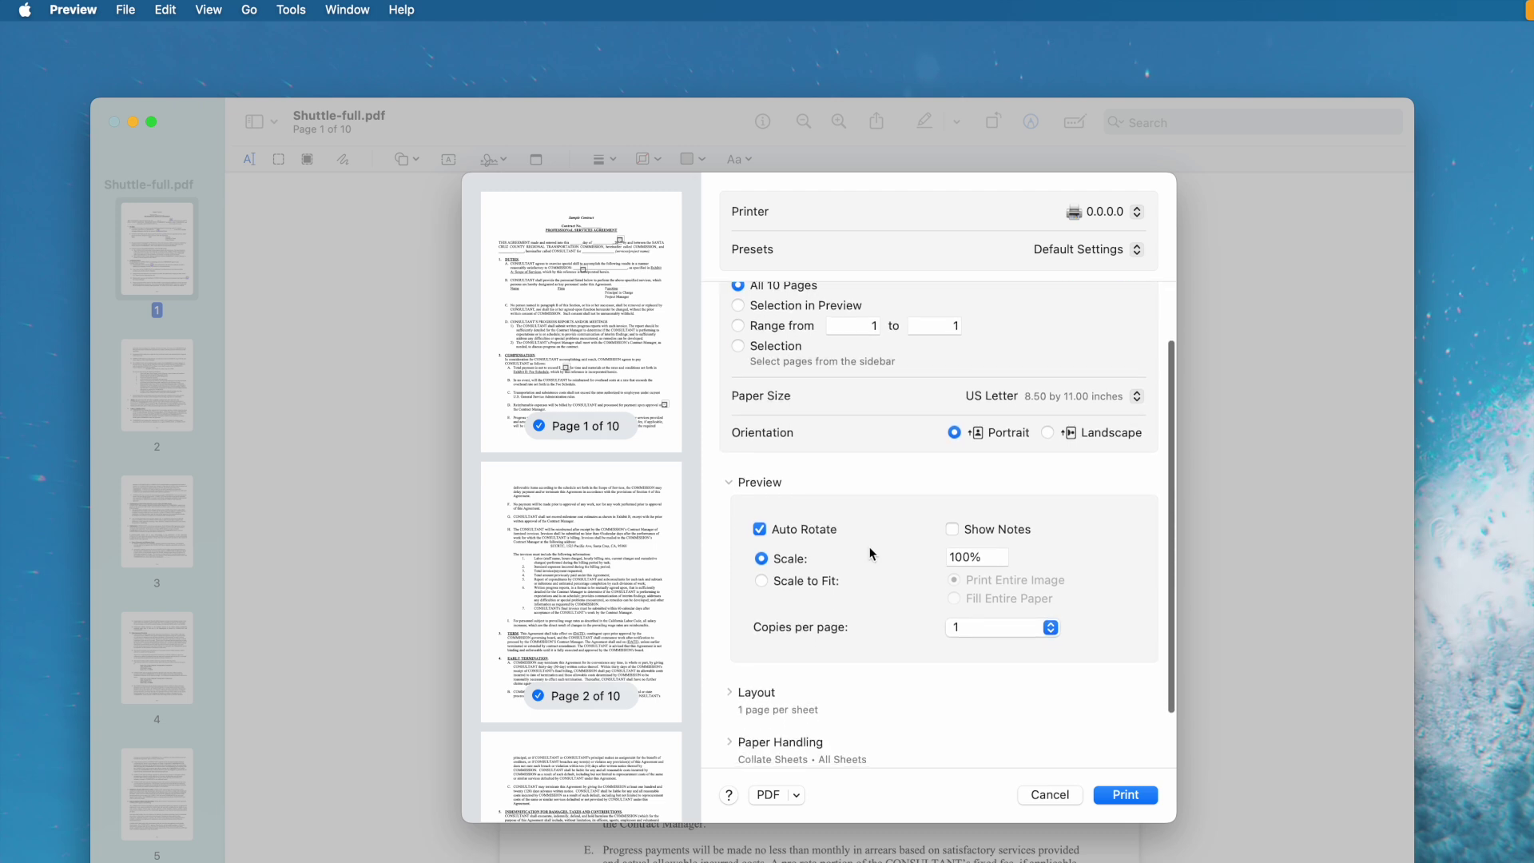
pyautogui.click(952, 530)
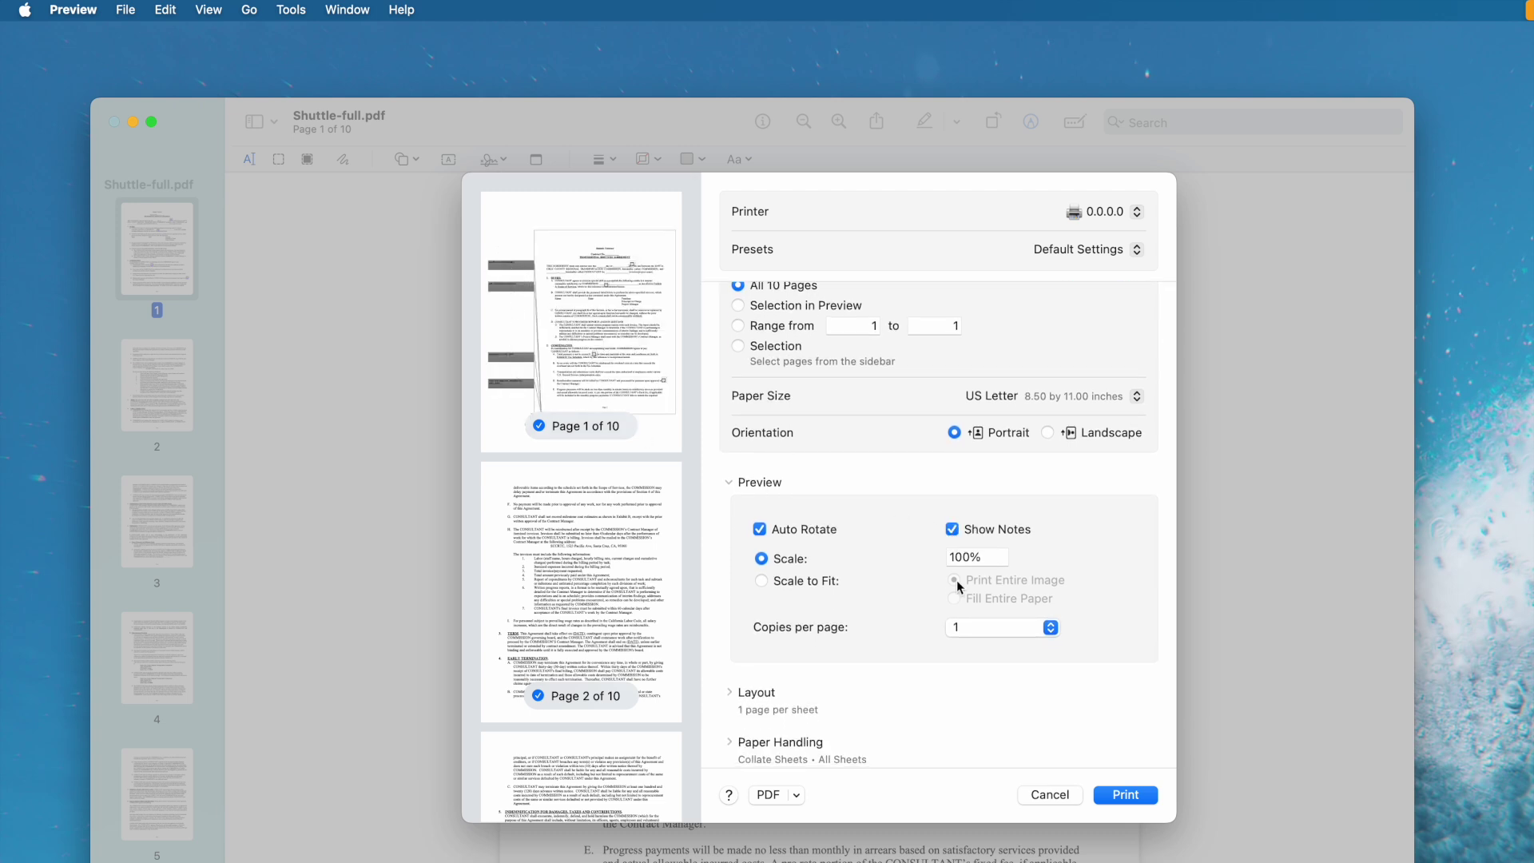
pyautogui.scroll(-3, 939, 565)
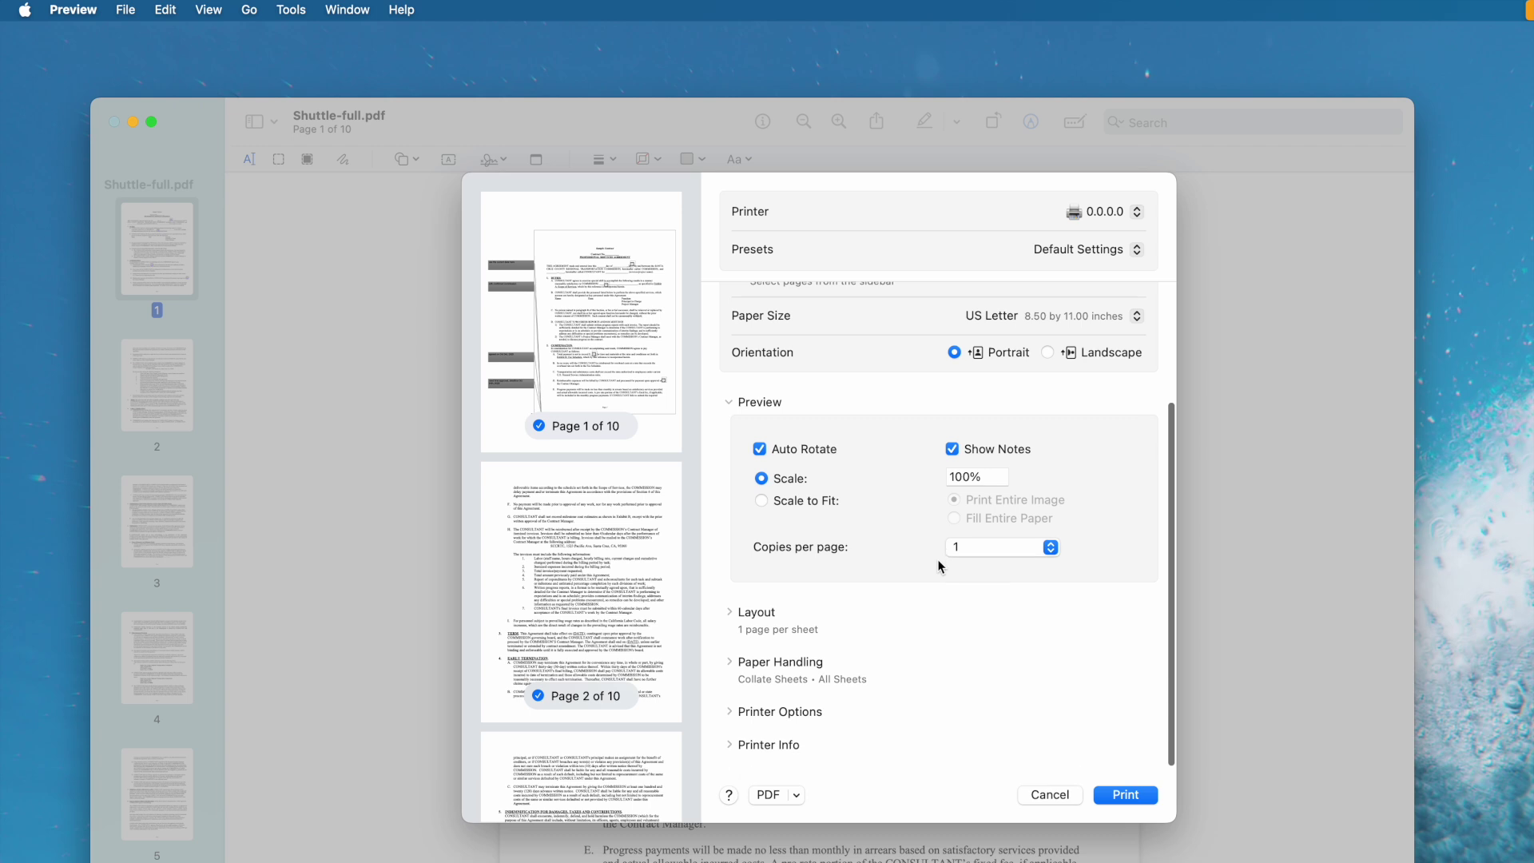
pyautogui.click(730, 626)
pyautogui.scroll(-5, 811, 627)
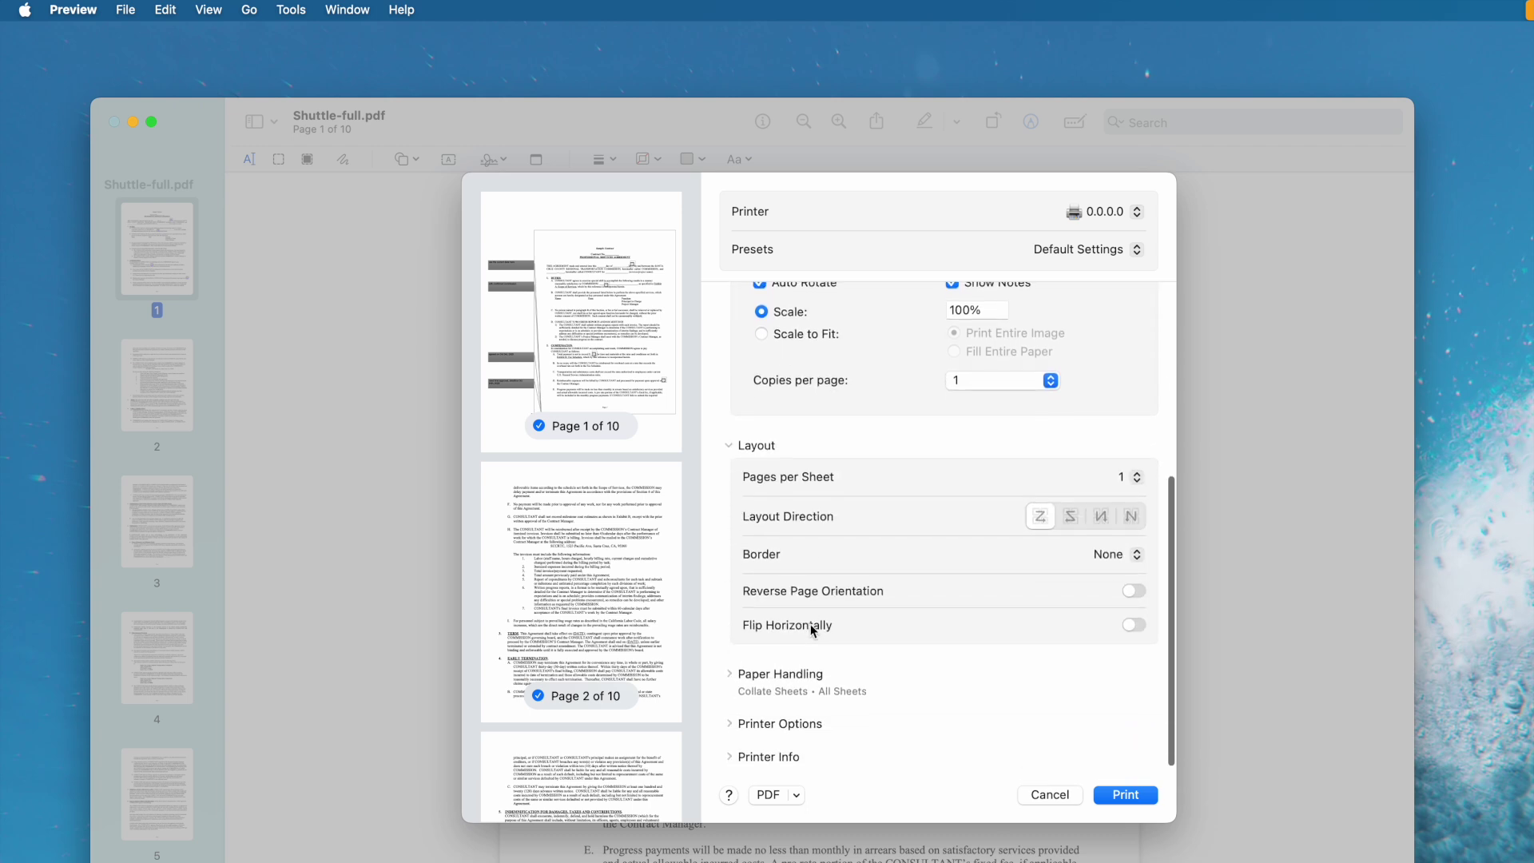
pyautogui.click(729, 675)
pyautogui.scroll(-3, 869, 652)
pyautogui.scroll(-3, 869, 652)
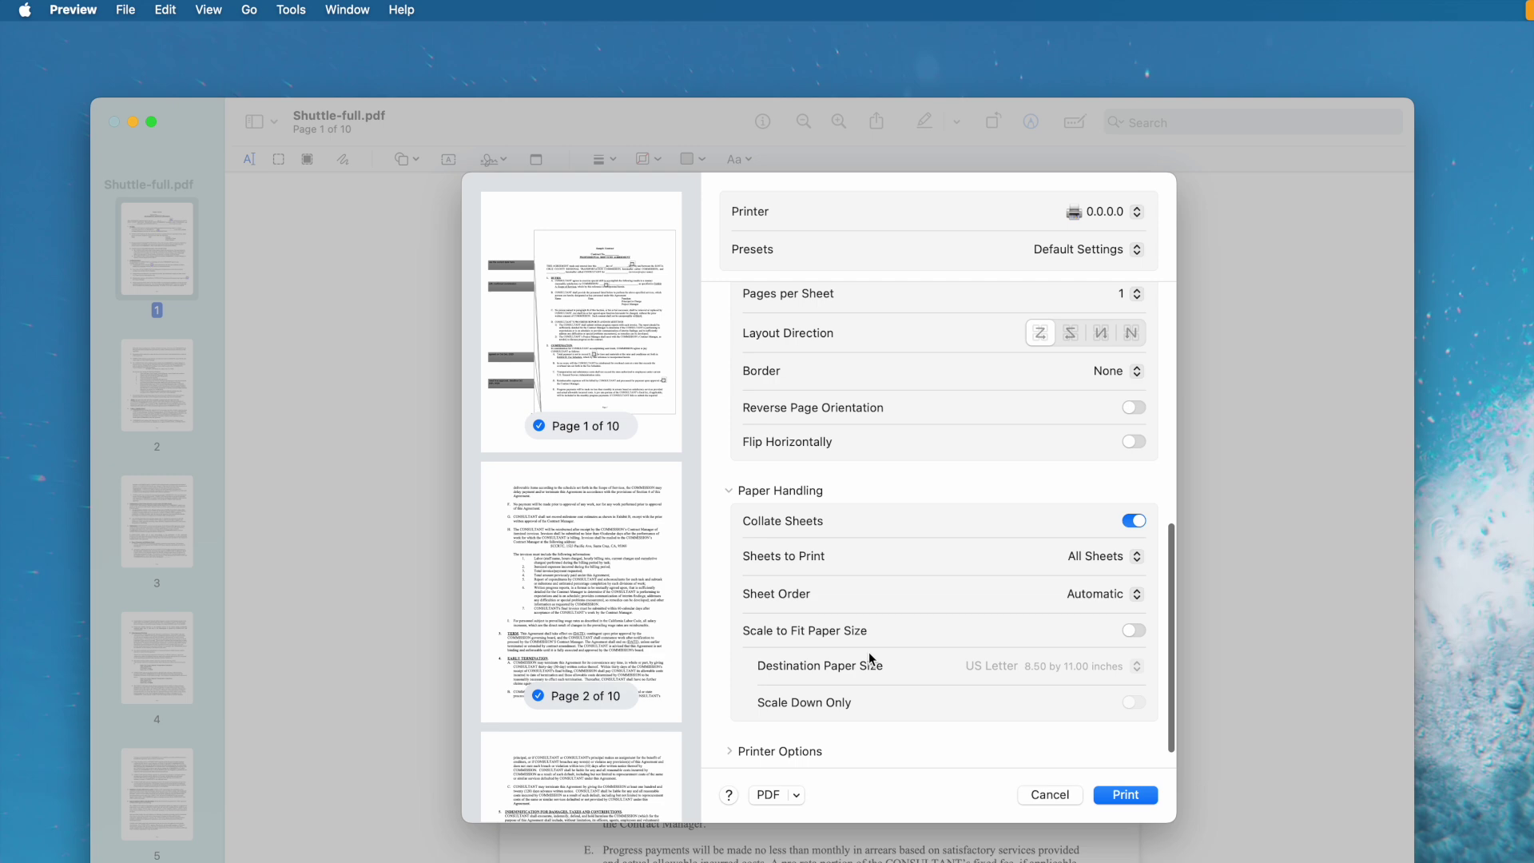
pyautogui.click(1114, 798)
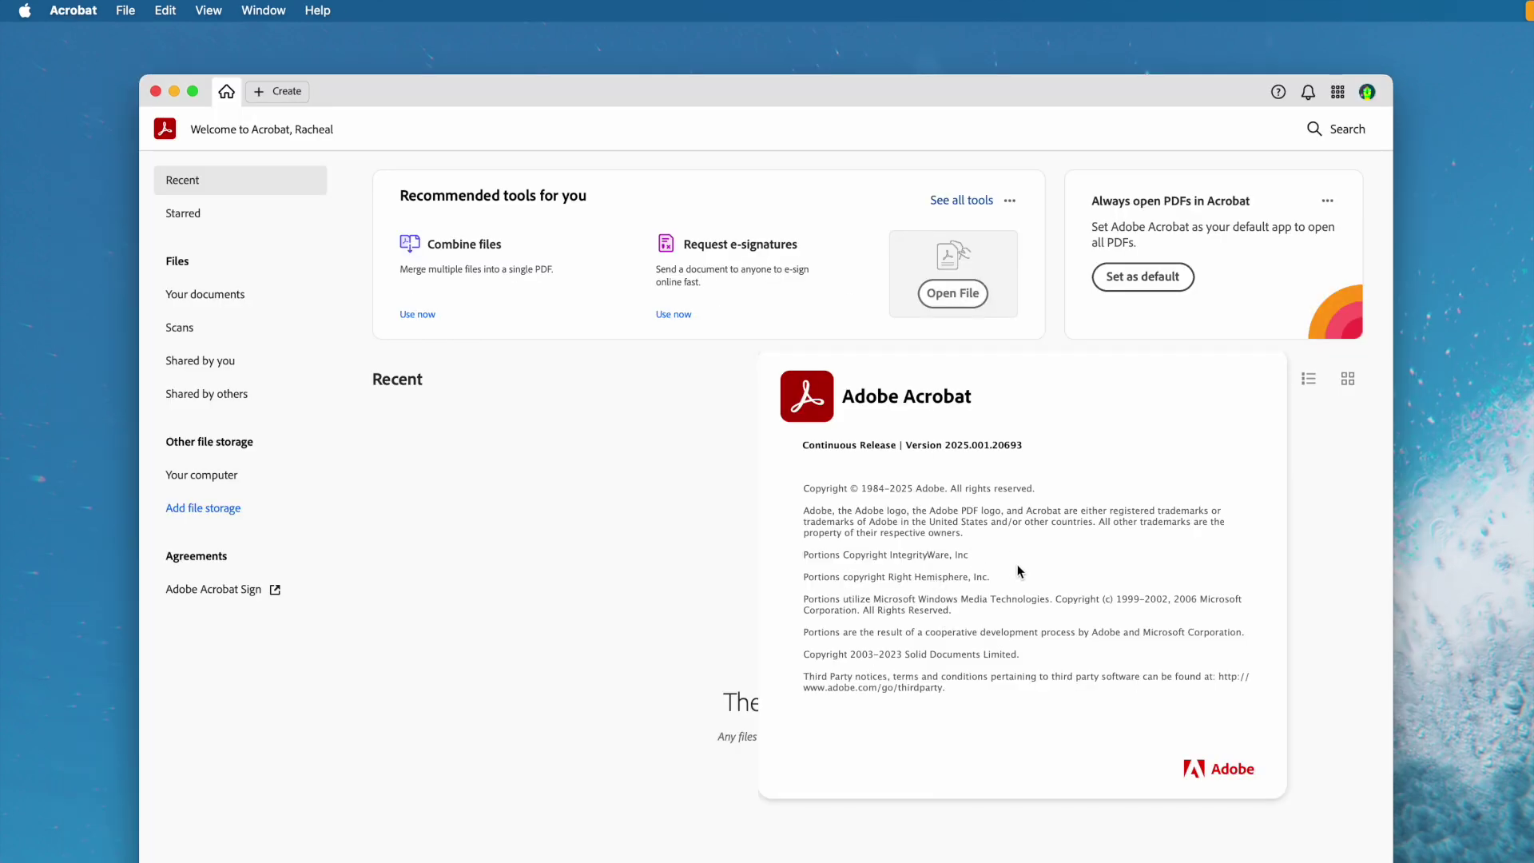
# Close Acrobat's About panel, browse All tools, then return home and open Shuttle-full.pdf
pyautogui.click(1052, 563)
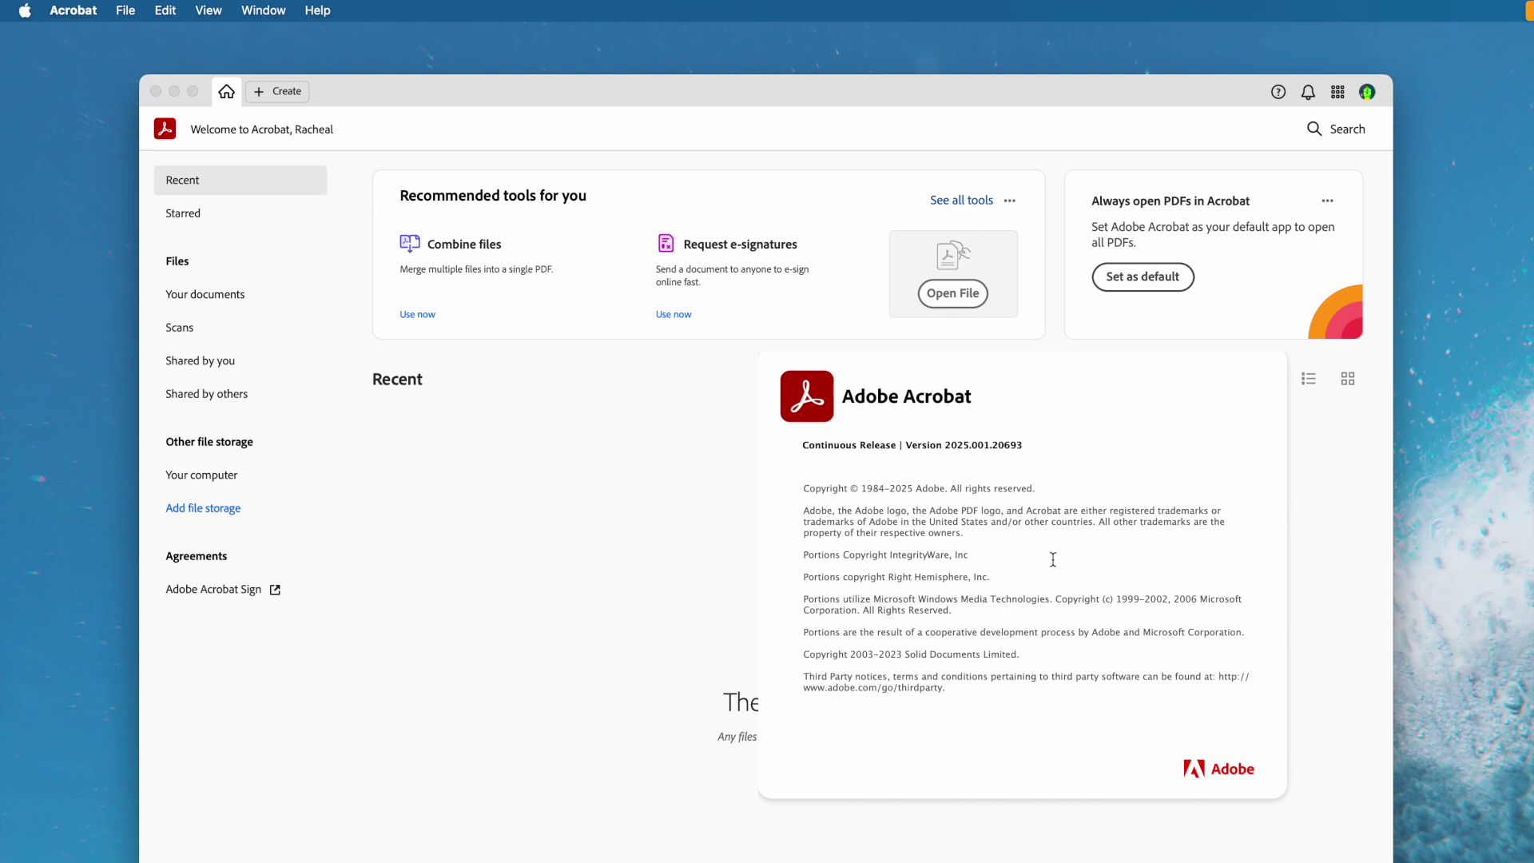
pyautogui.click(635, 524)
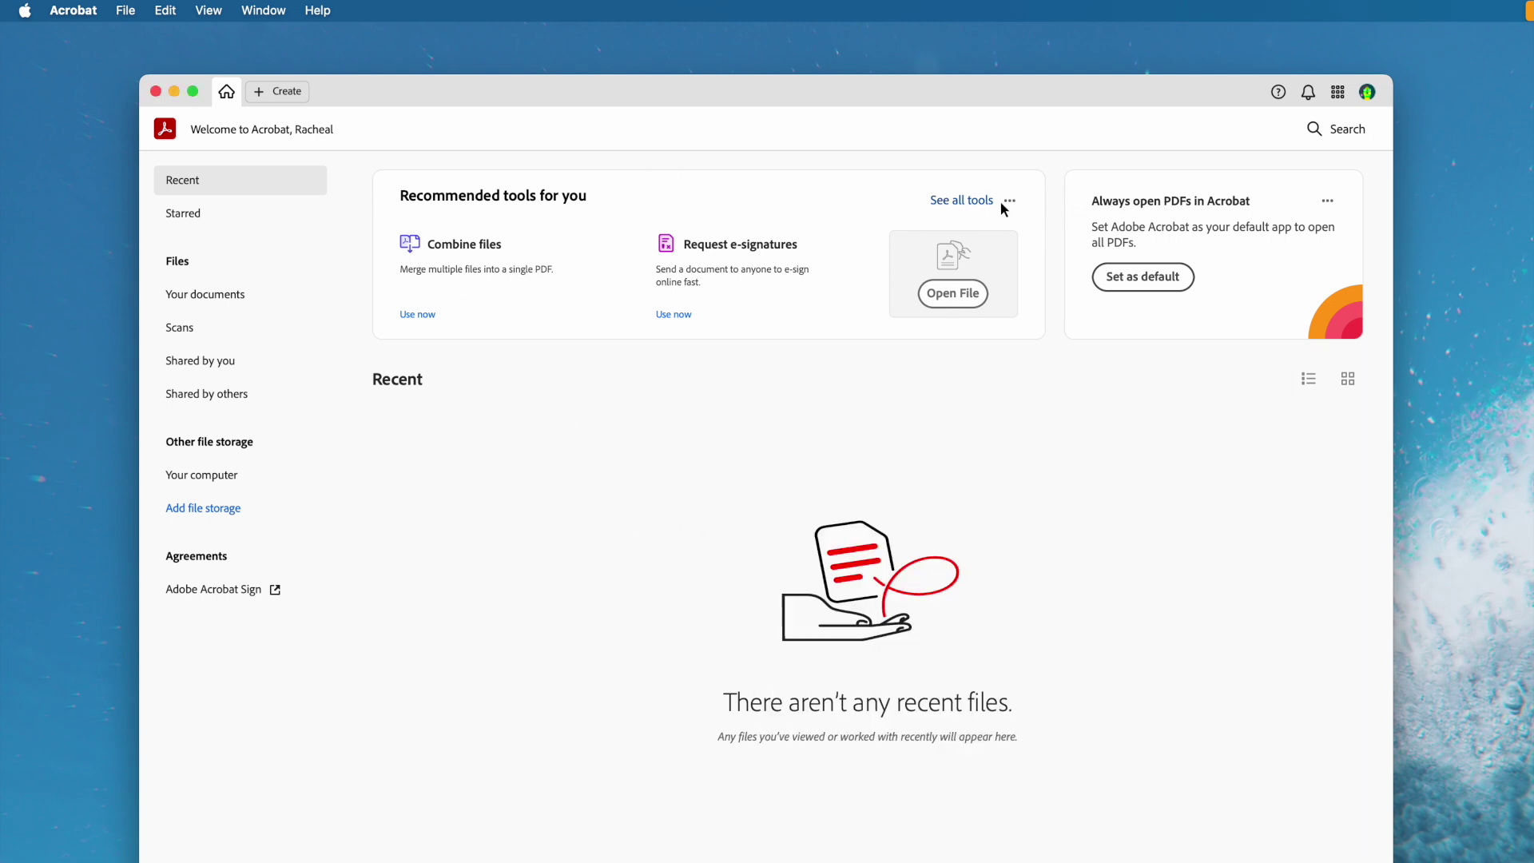
pyautogui.click(966, 199)
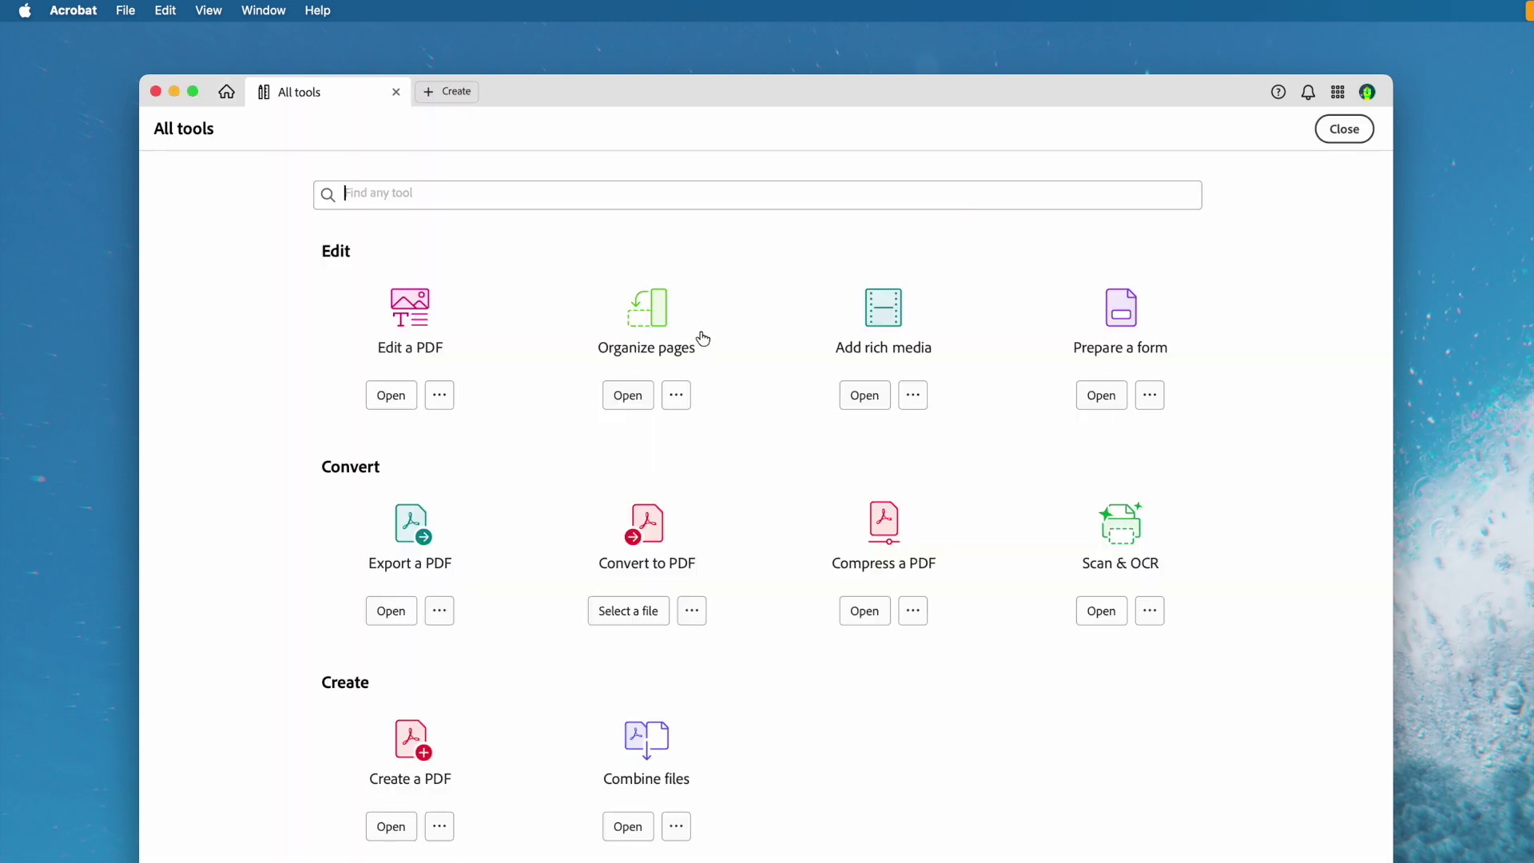
pyautogui.scroll(-2, 707, 335)
pyautogui.scroll(-3, 709, 333)
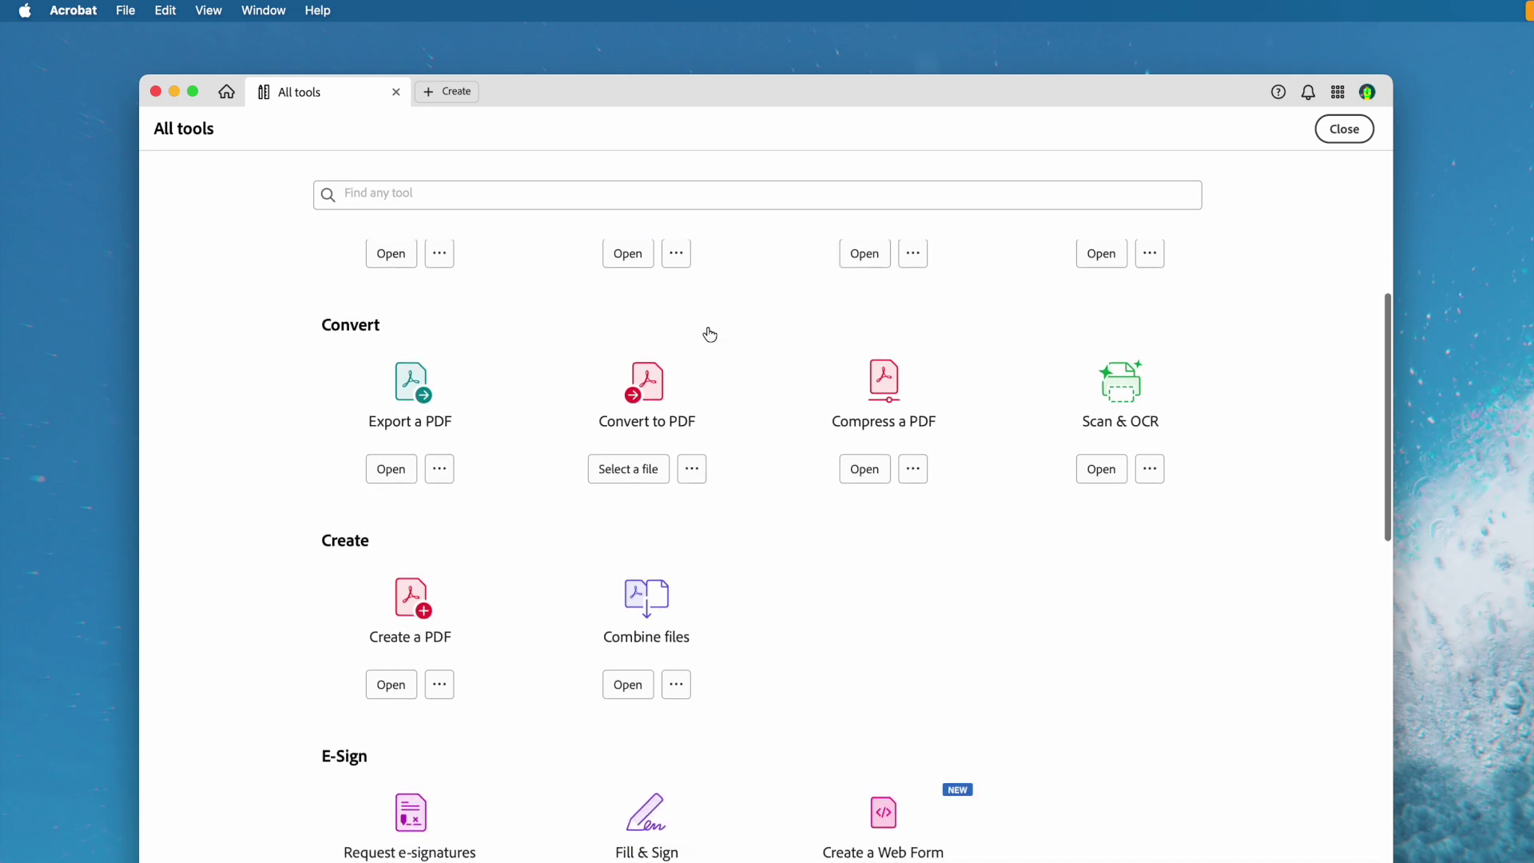
pyautogui.scroll(-3, 709, 333)
pyautogui.scroll(-3, 710, 333)
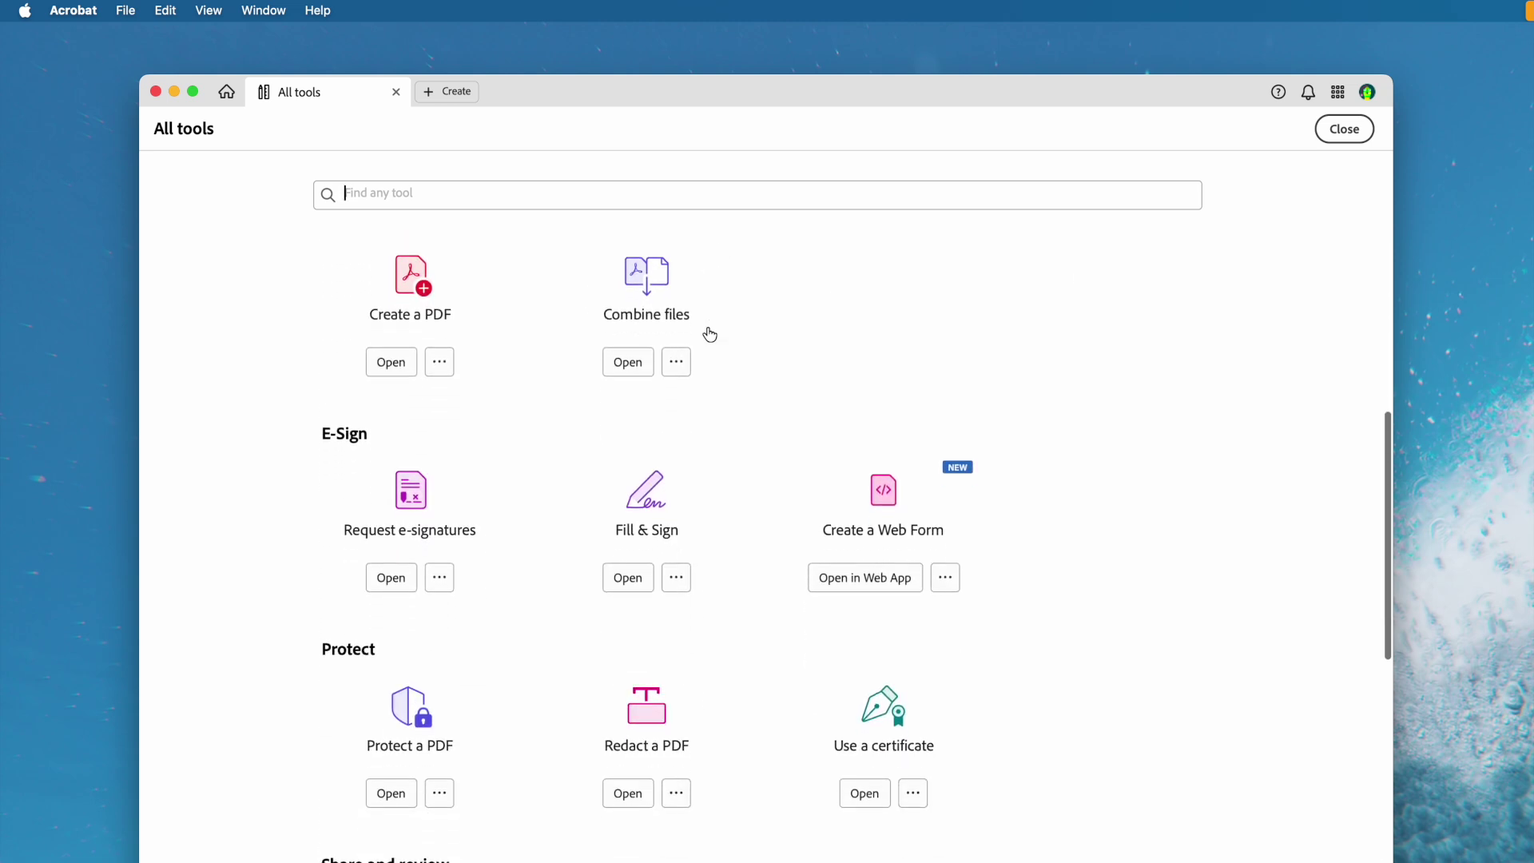
pyautogui.scroll(-3, 710, 333)
pyautogui.scroll(-3, 709, 333)
pyautogui.scroll(-3, 709, 333)
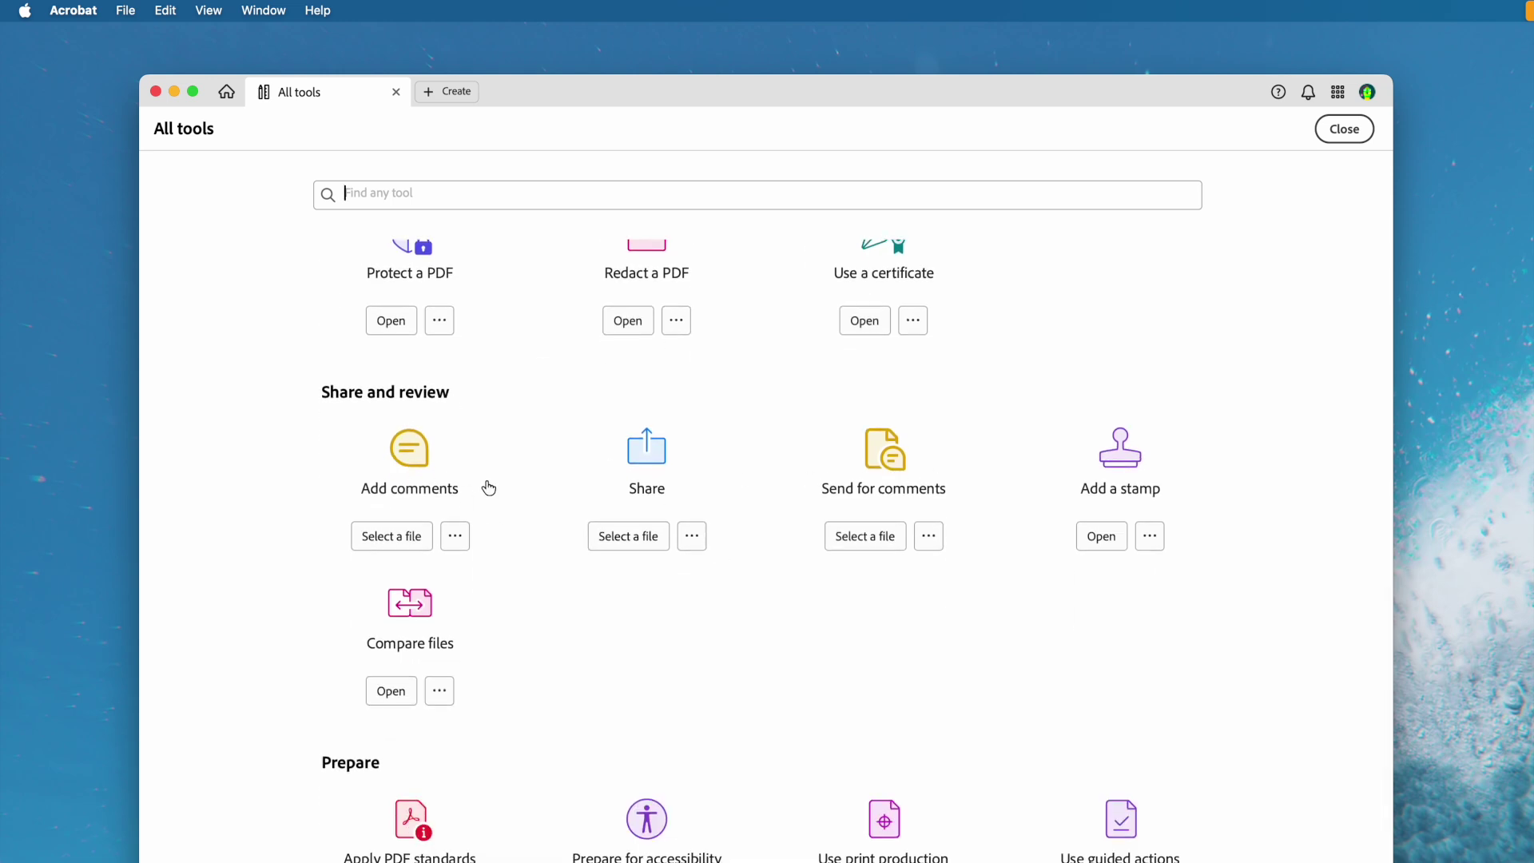
pyautogui.scroll(-4, 487, 486)
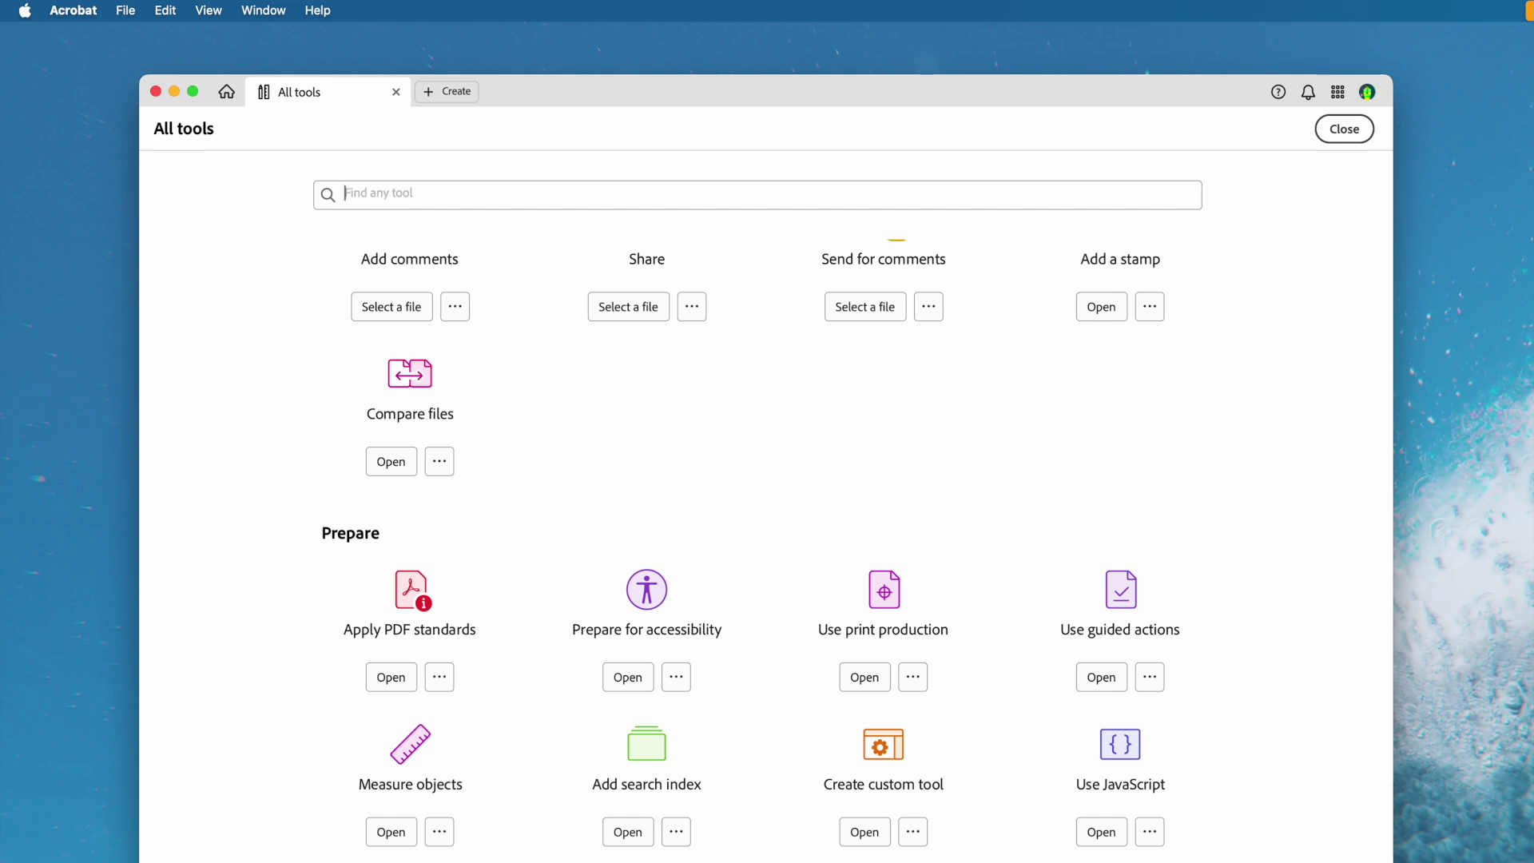
pyautogui.press('Escape')
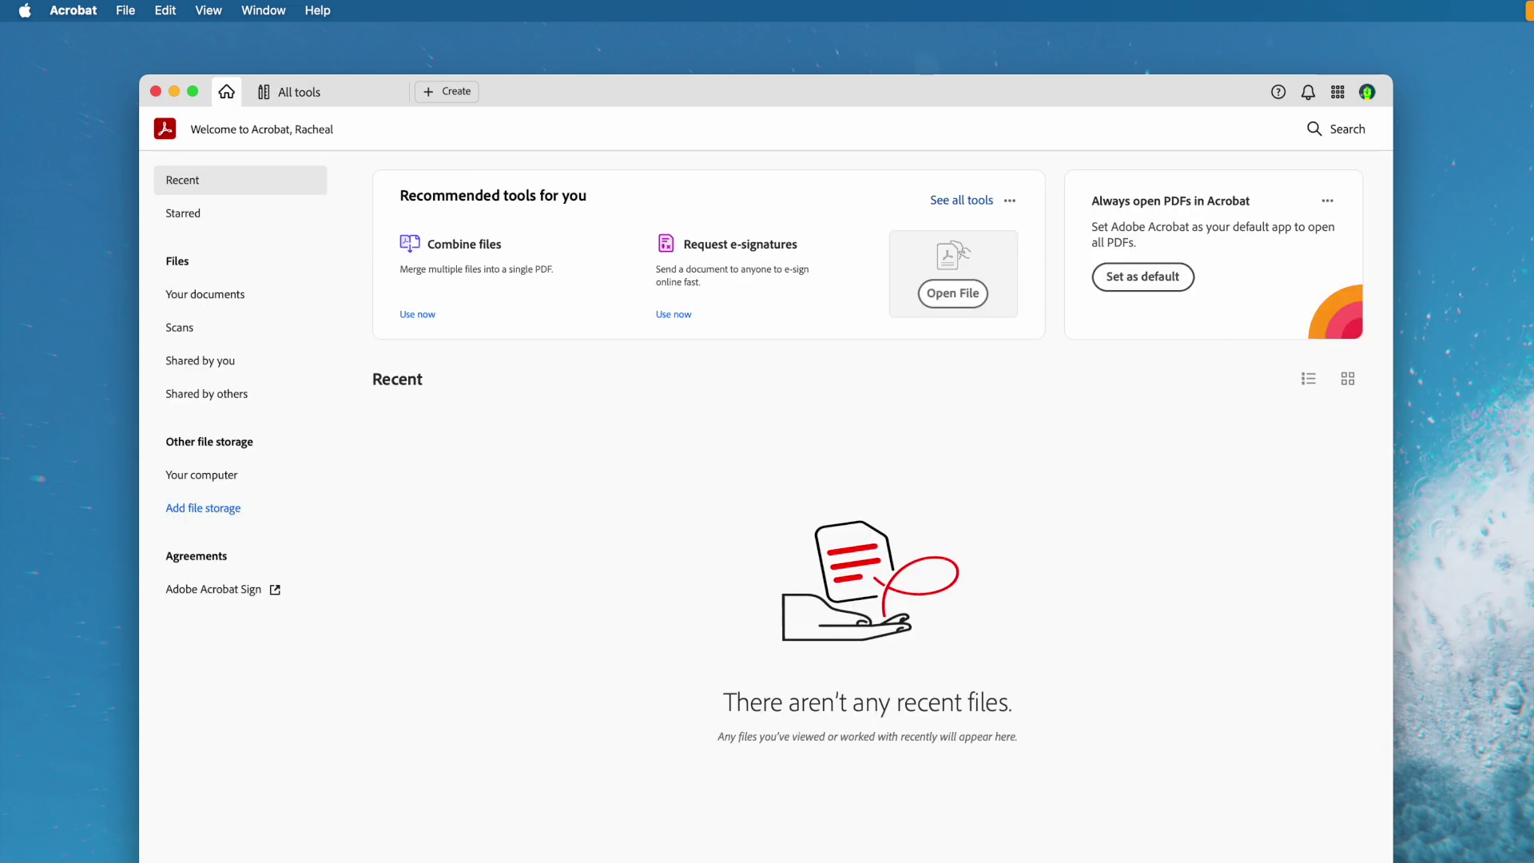
pyautogui.moveTo(917, 462); pyautogui.dragTo(917, 479)
# Show the 'use the current date here' comment, then review and confirm the Commenting preferences
pyautogui.click(1075, 354)
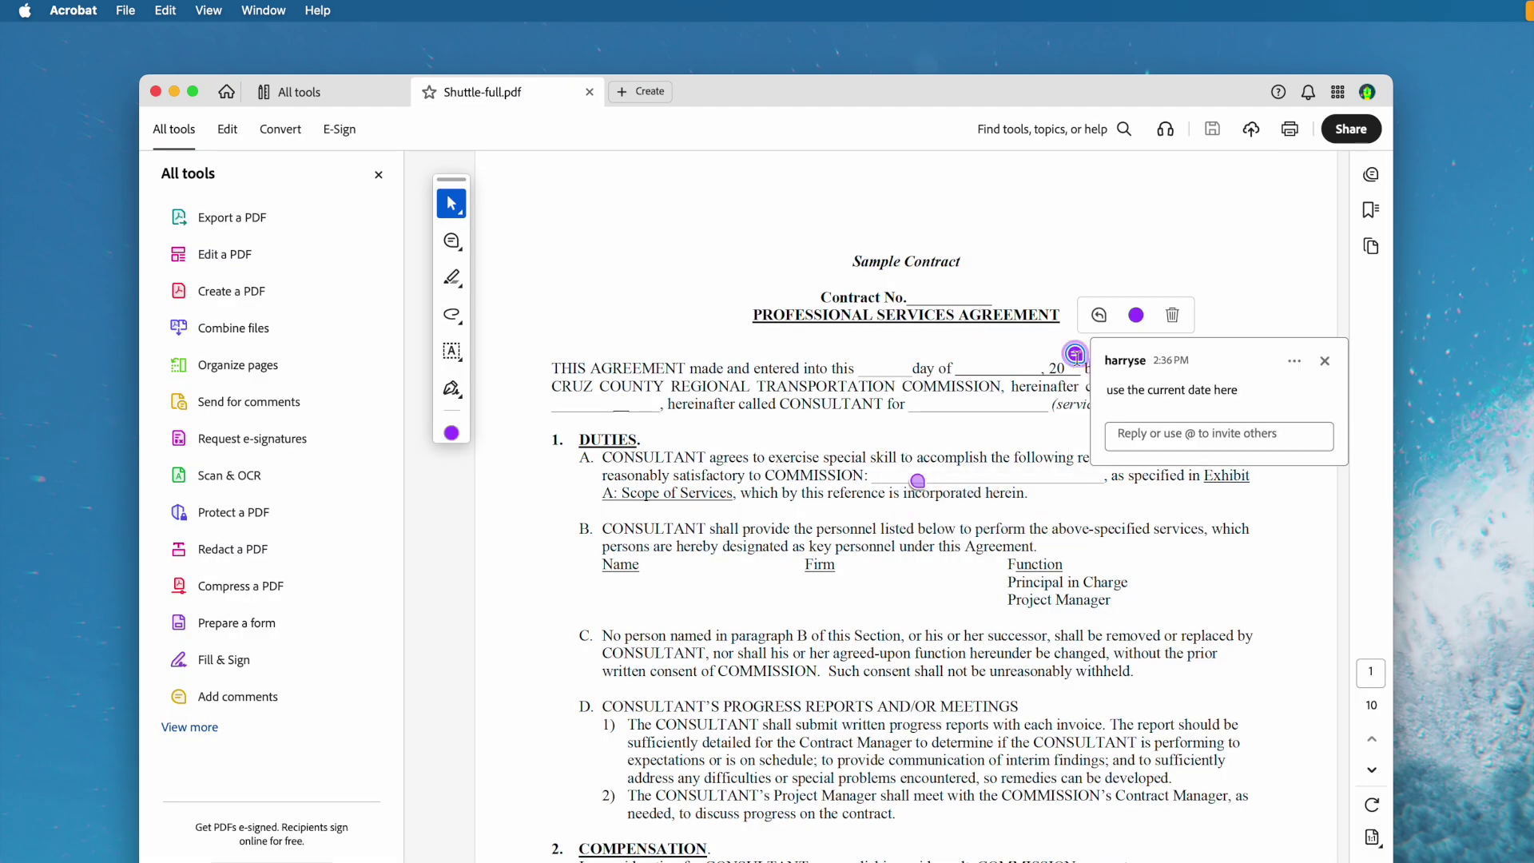
pyautogui.scroll(-5, 918, 815)
pyautogui.scroll(-2, 918, 815)
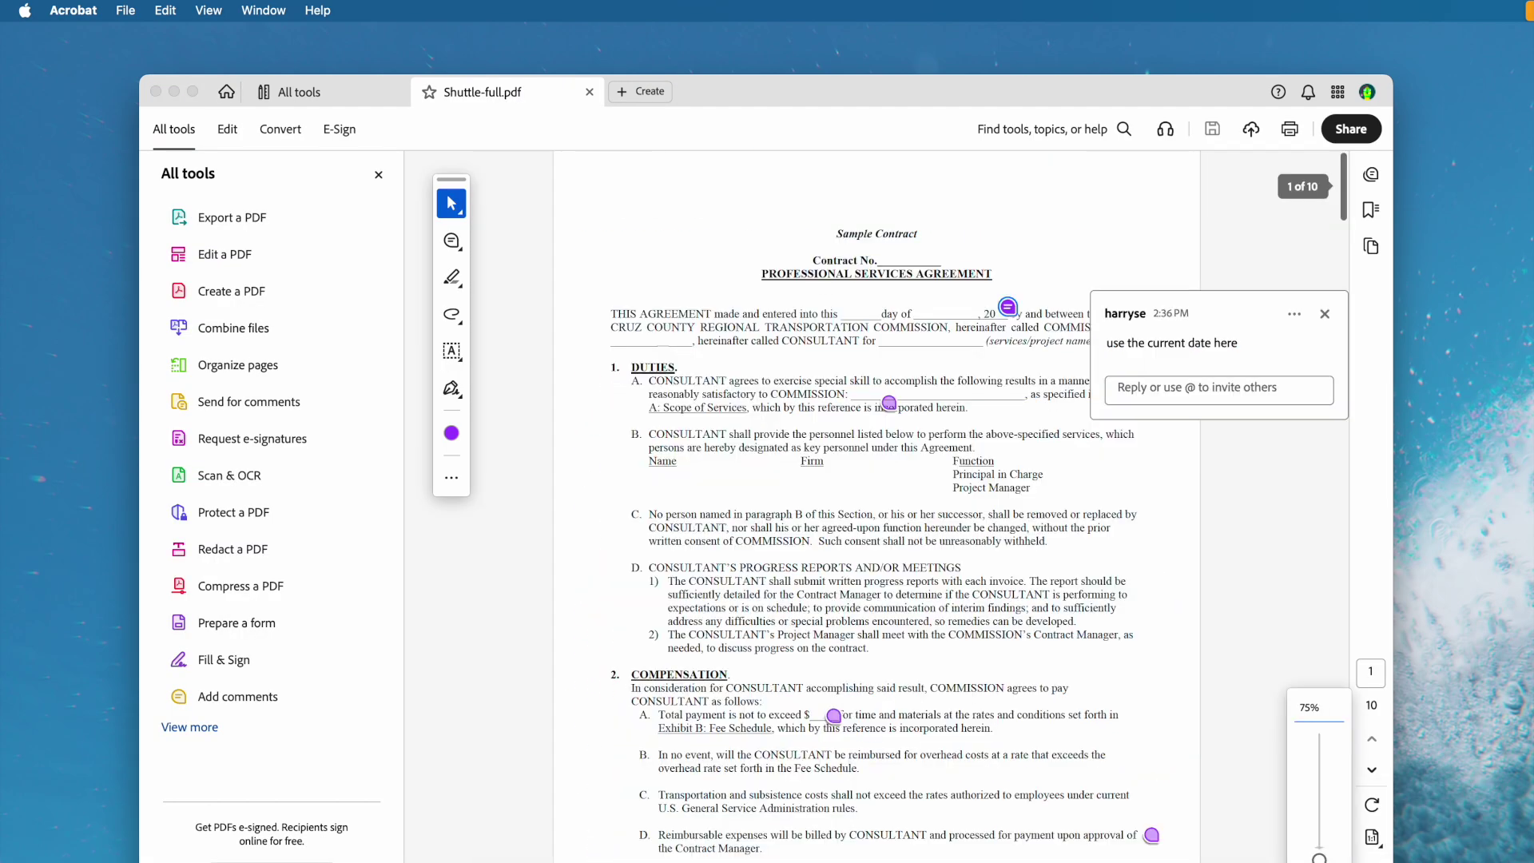
pyautogui.click(72, 15)
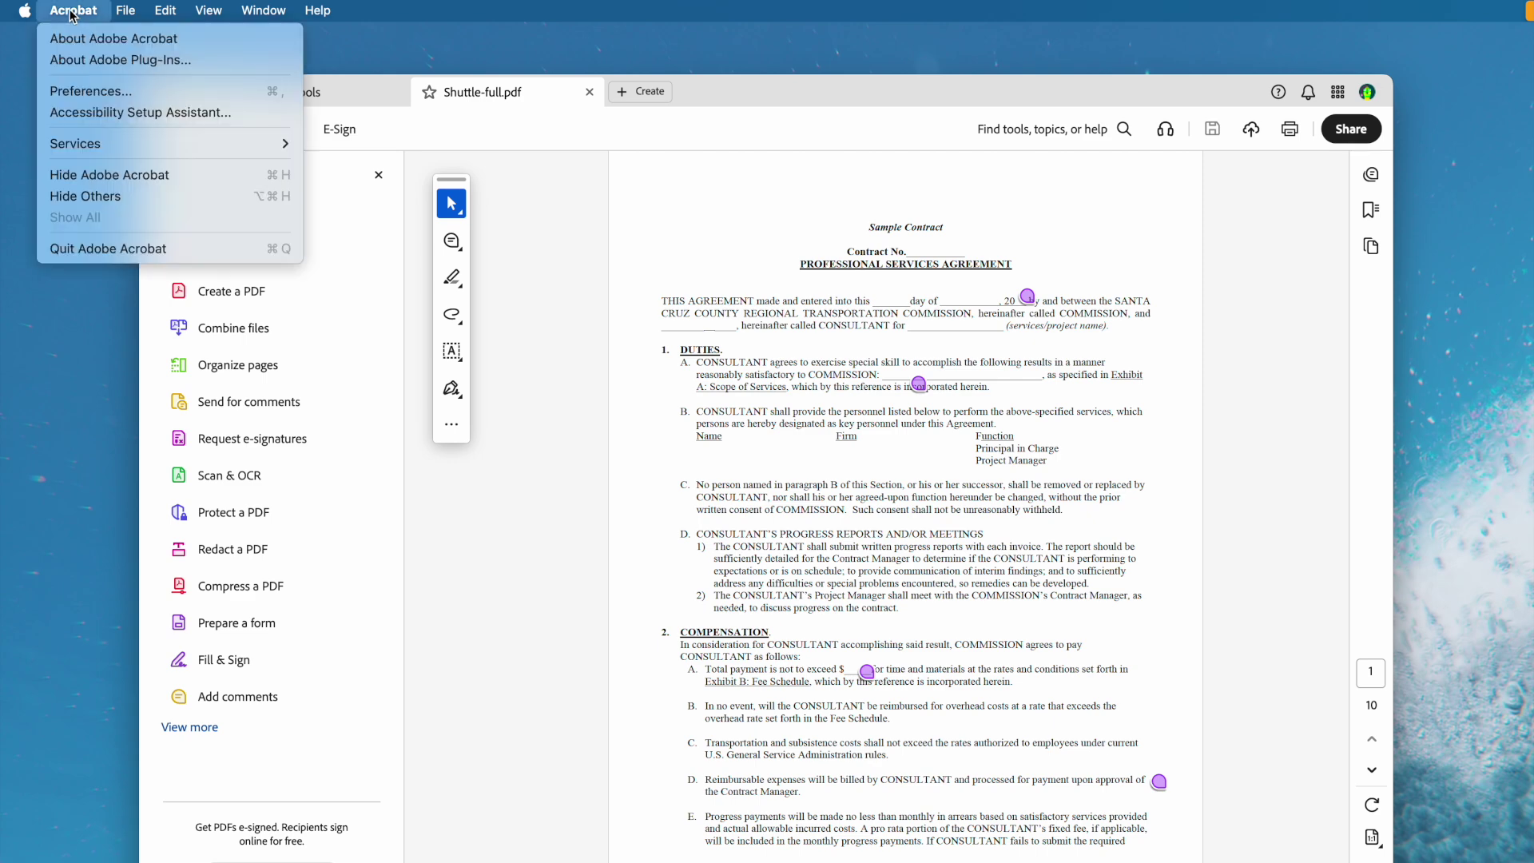
pyautogui.click(86, 93)
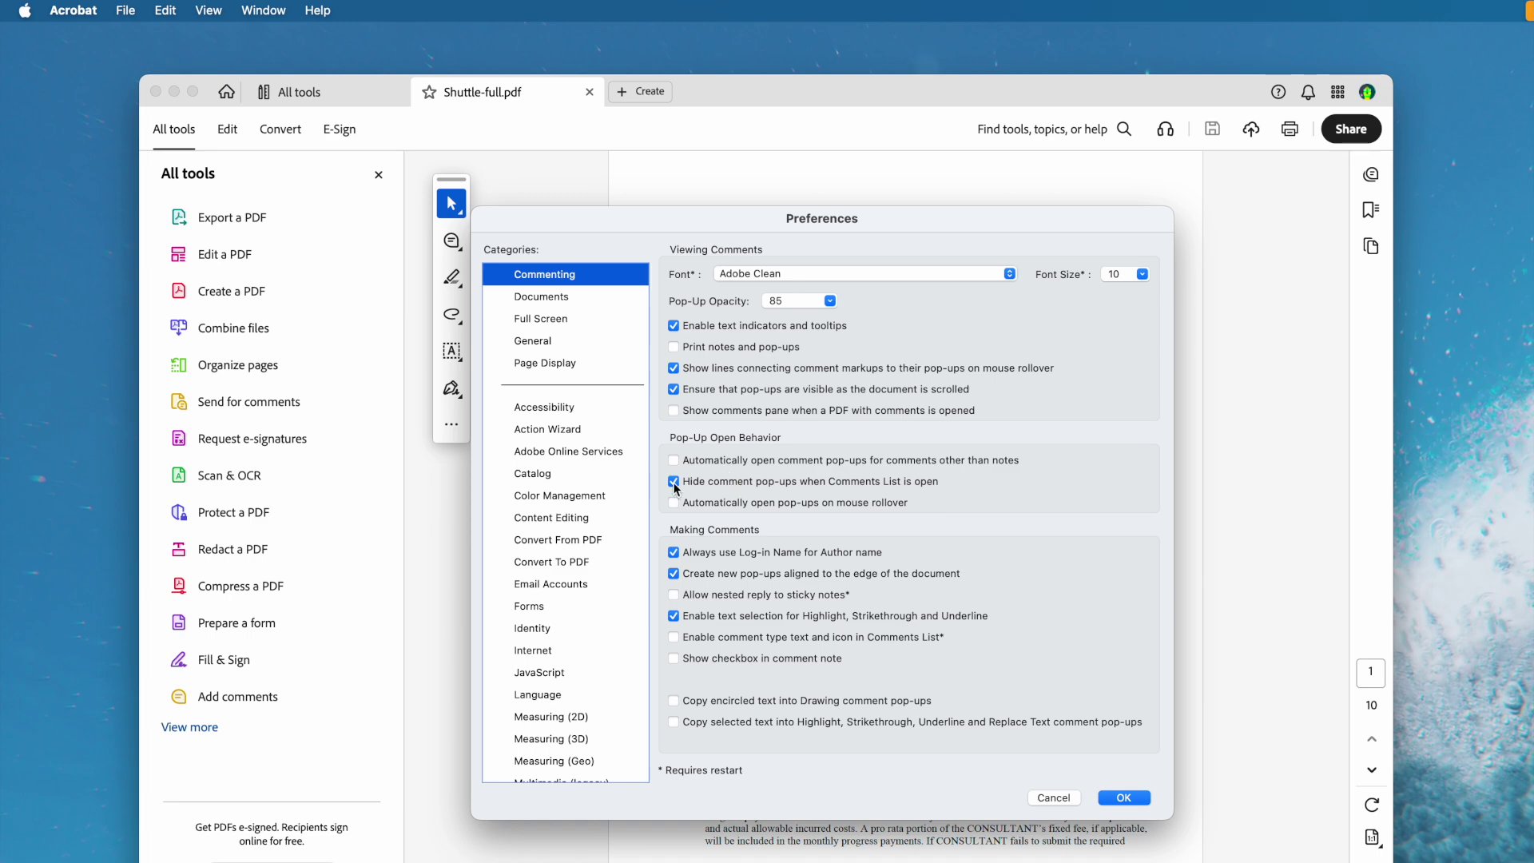
pyautogui.click(1124, 798)
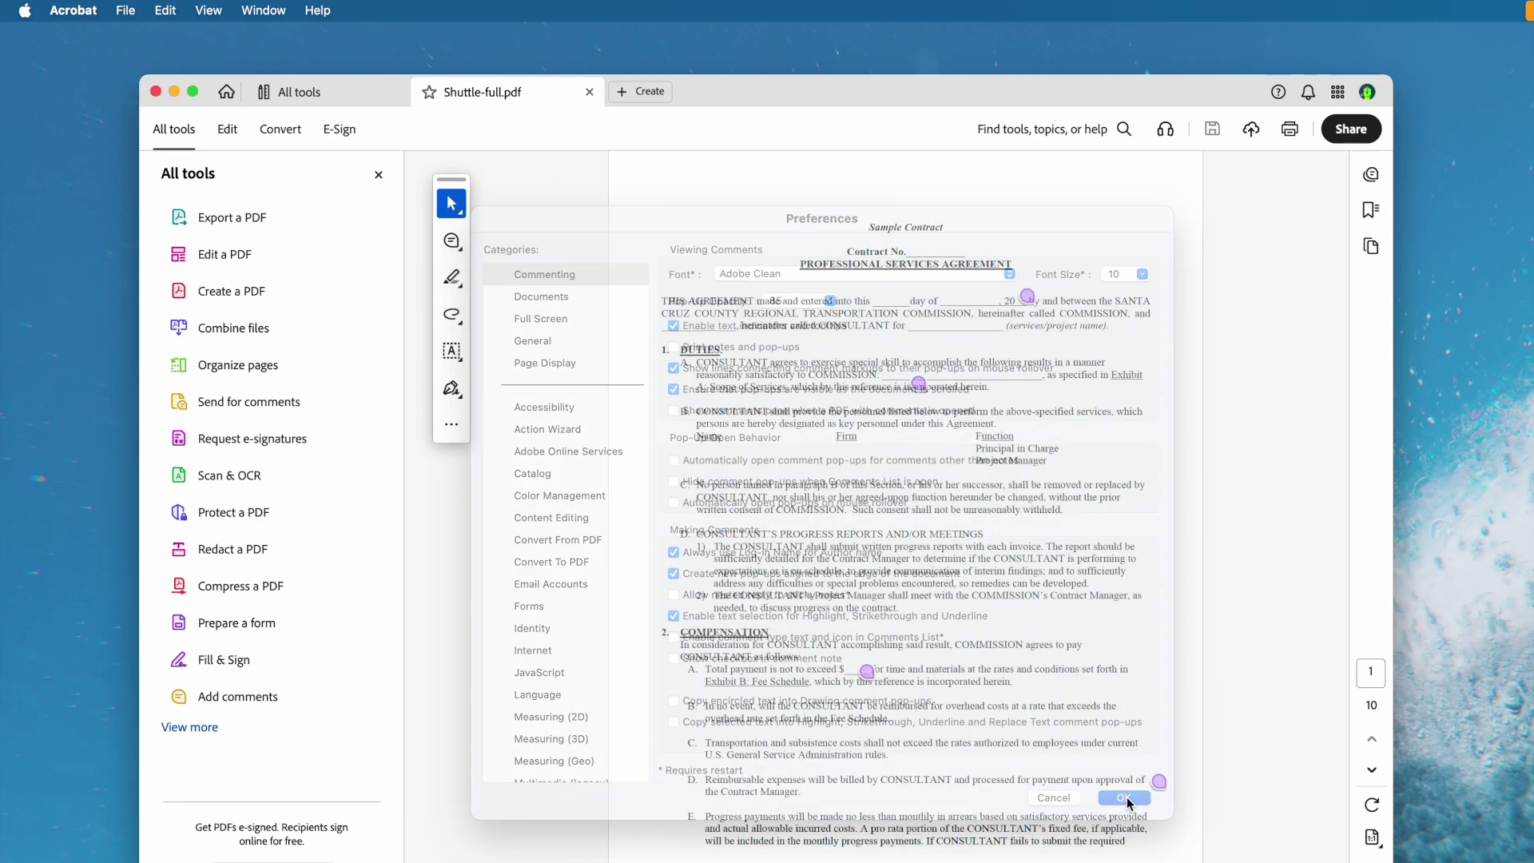
# Print the contract with Document and Markups plus a comments summary, eleven pages total
pyautogui.click(126, 14)
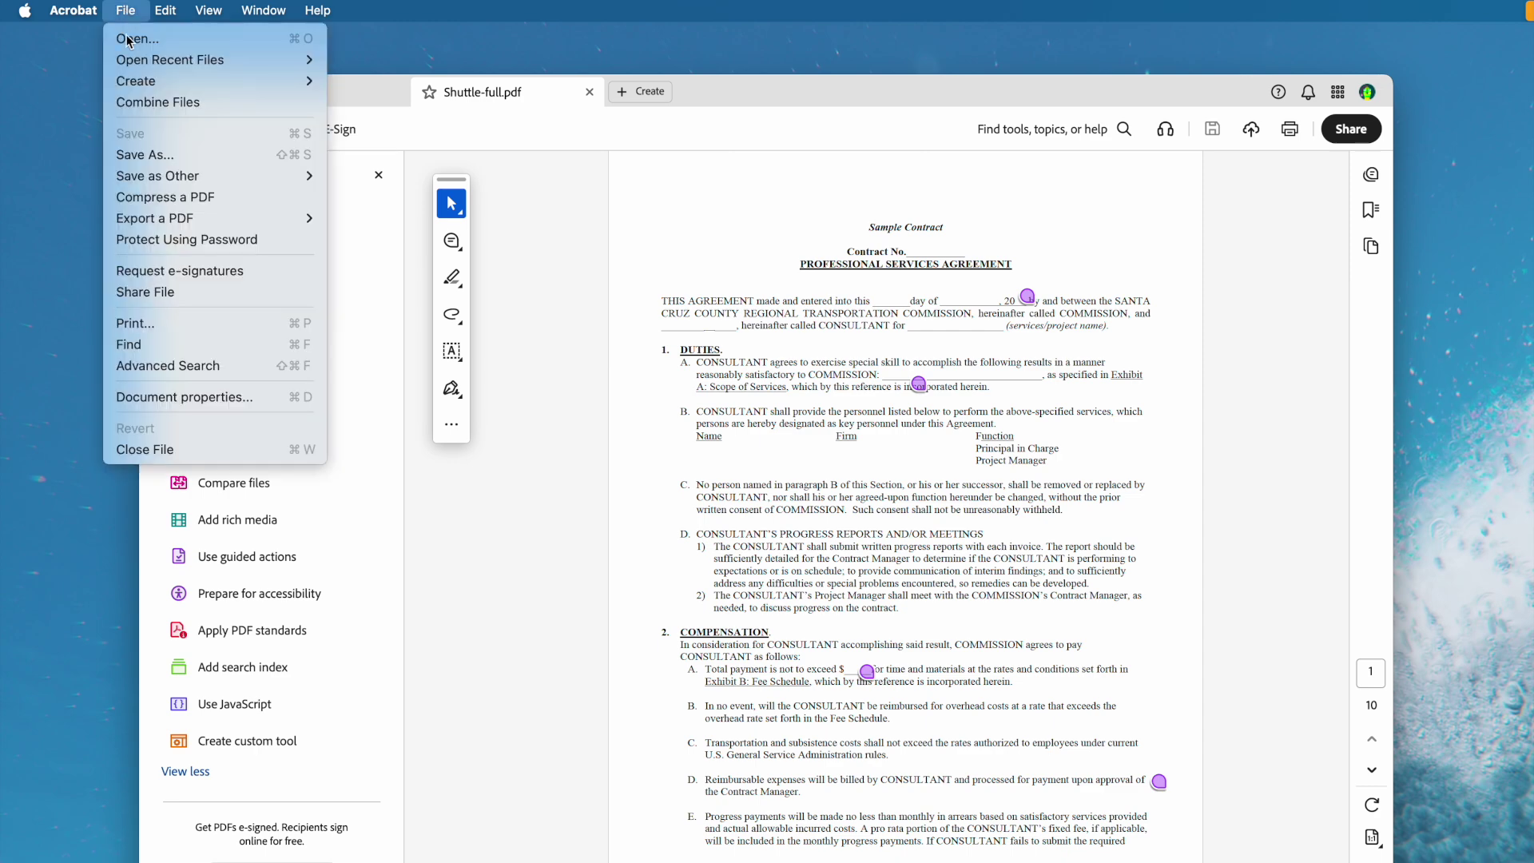
pyautogui.click(150, 325)
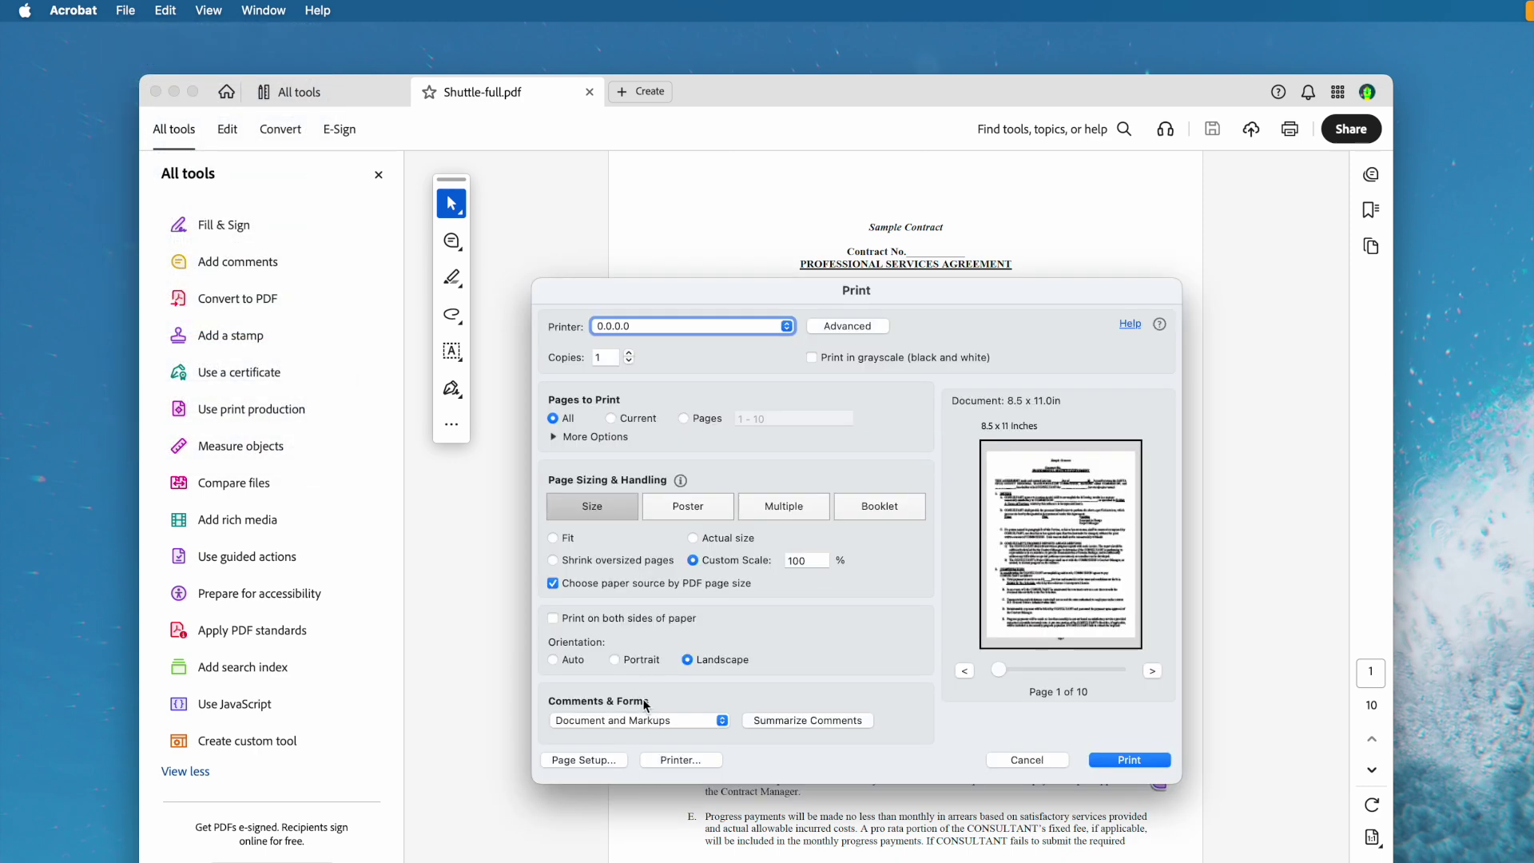
pyautogui.click(724, 726)
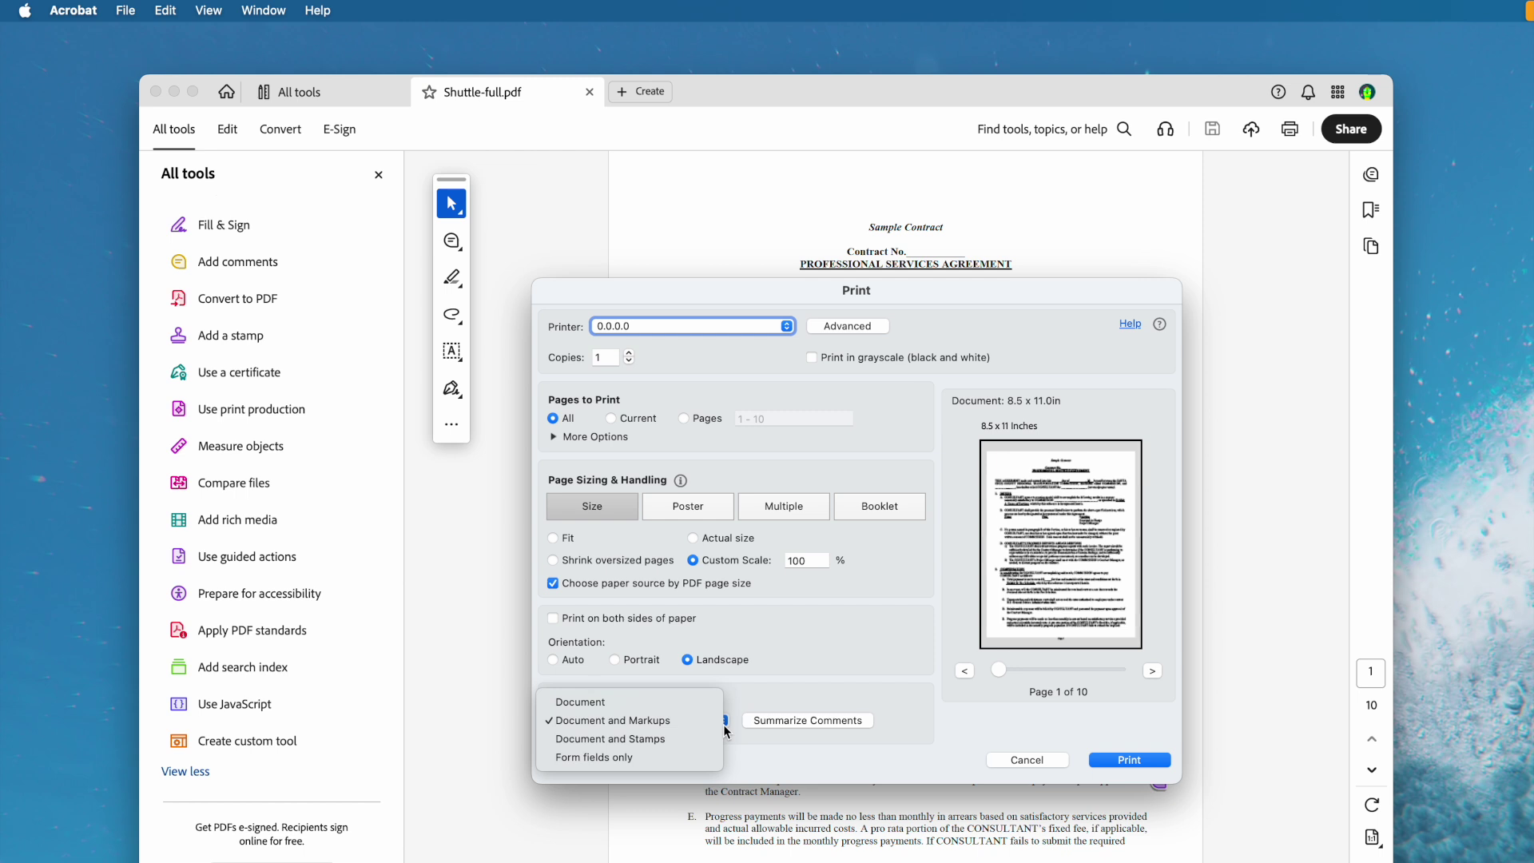
pyautogui.click(707, 720)
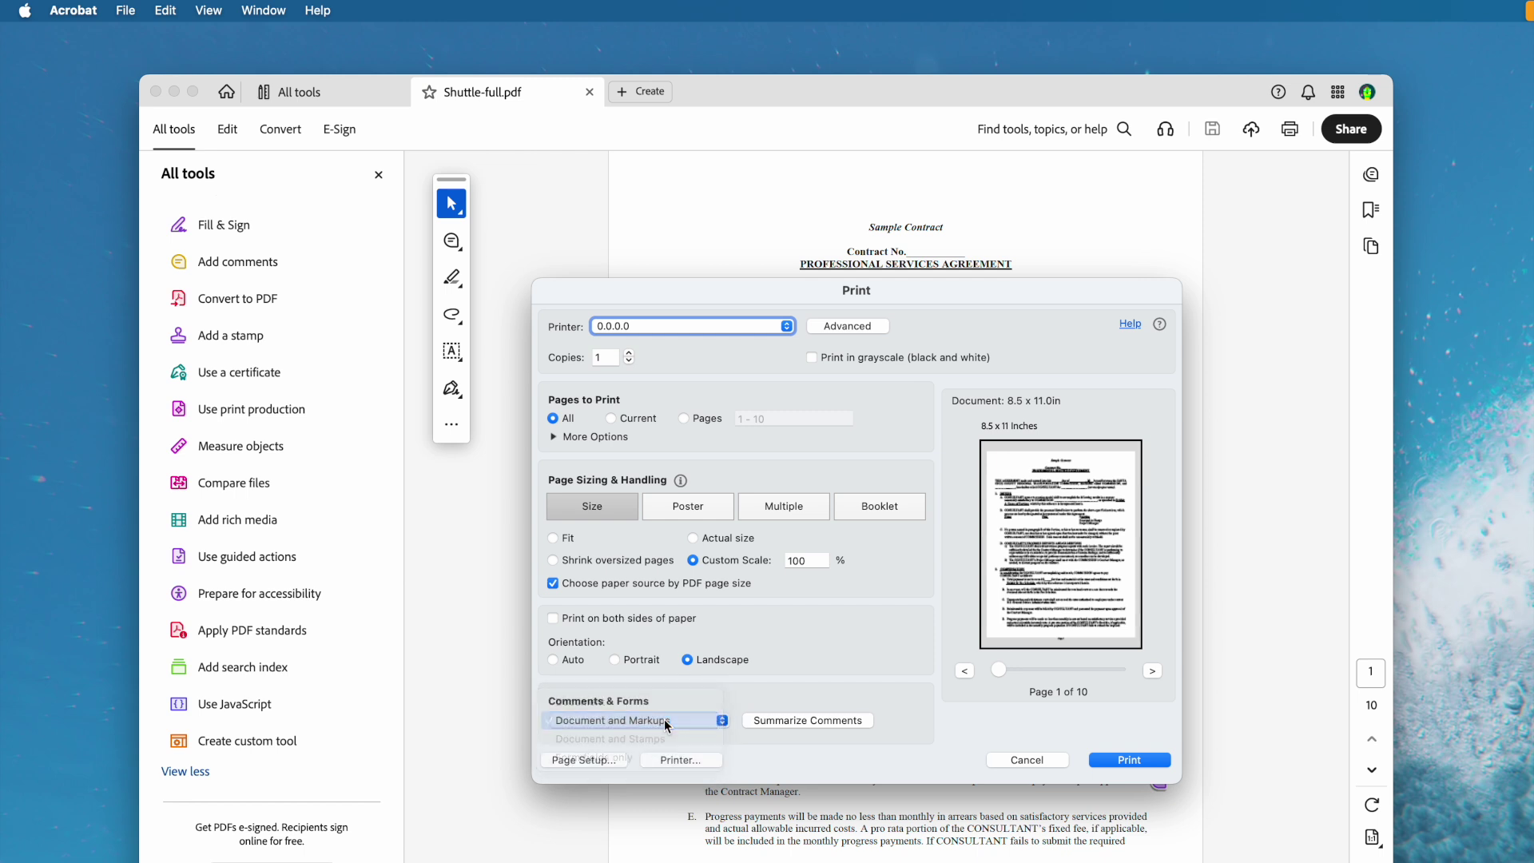
pyautogui.click(797, 721)
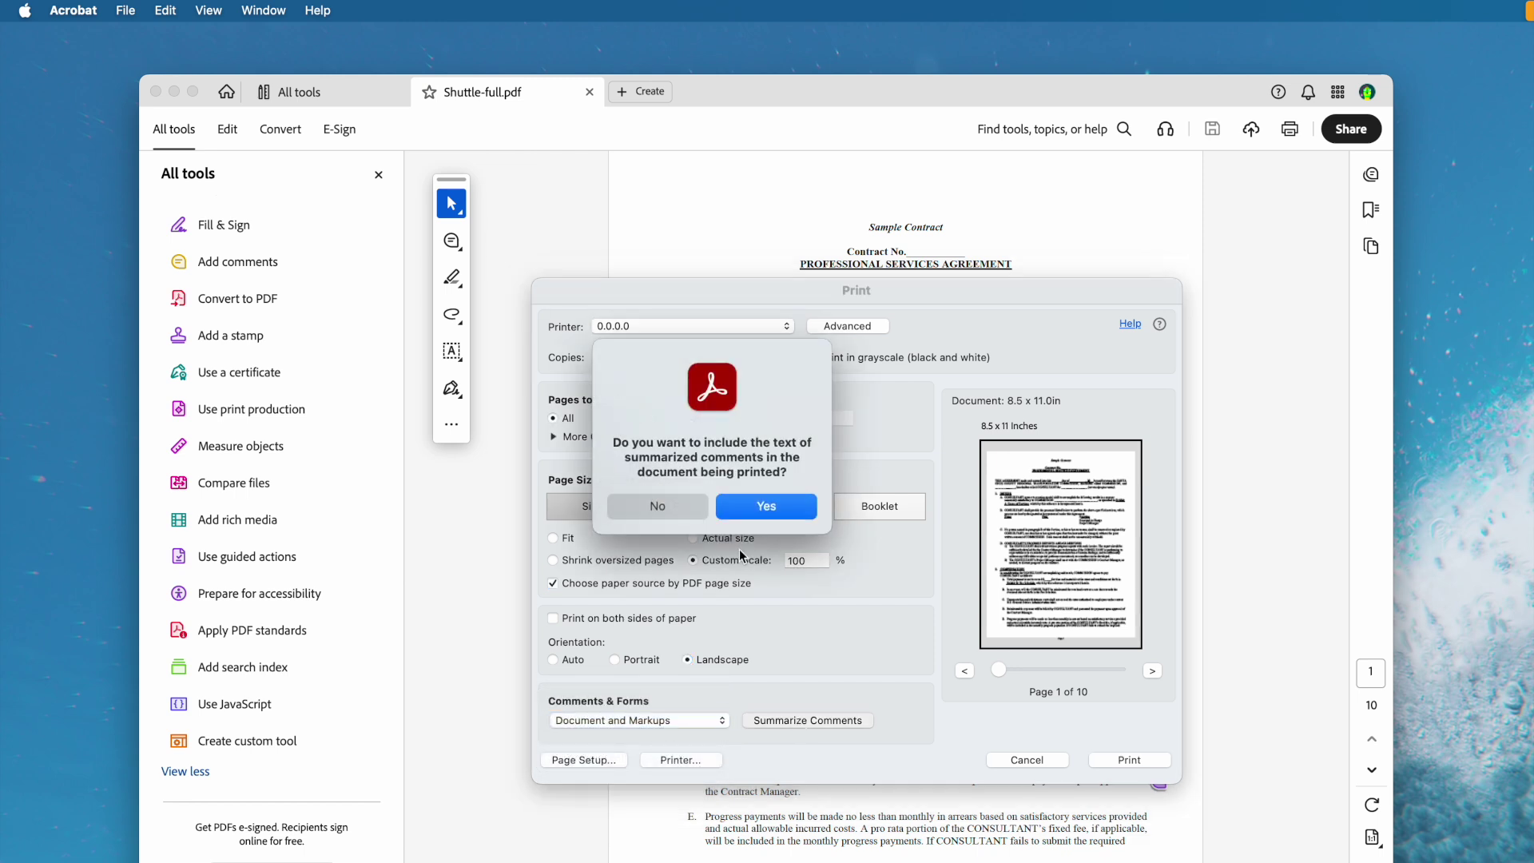
pyautogui.click(754, 507)
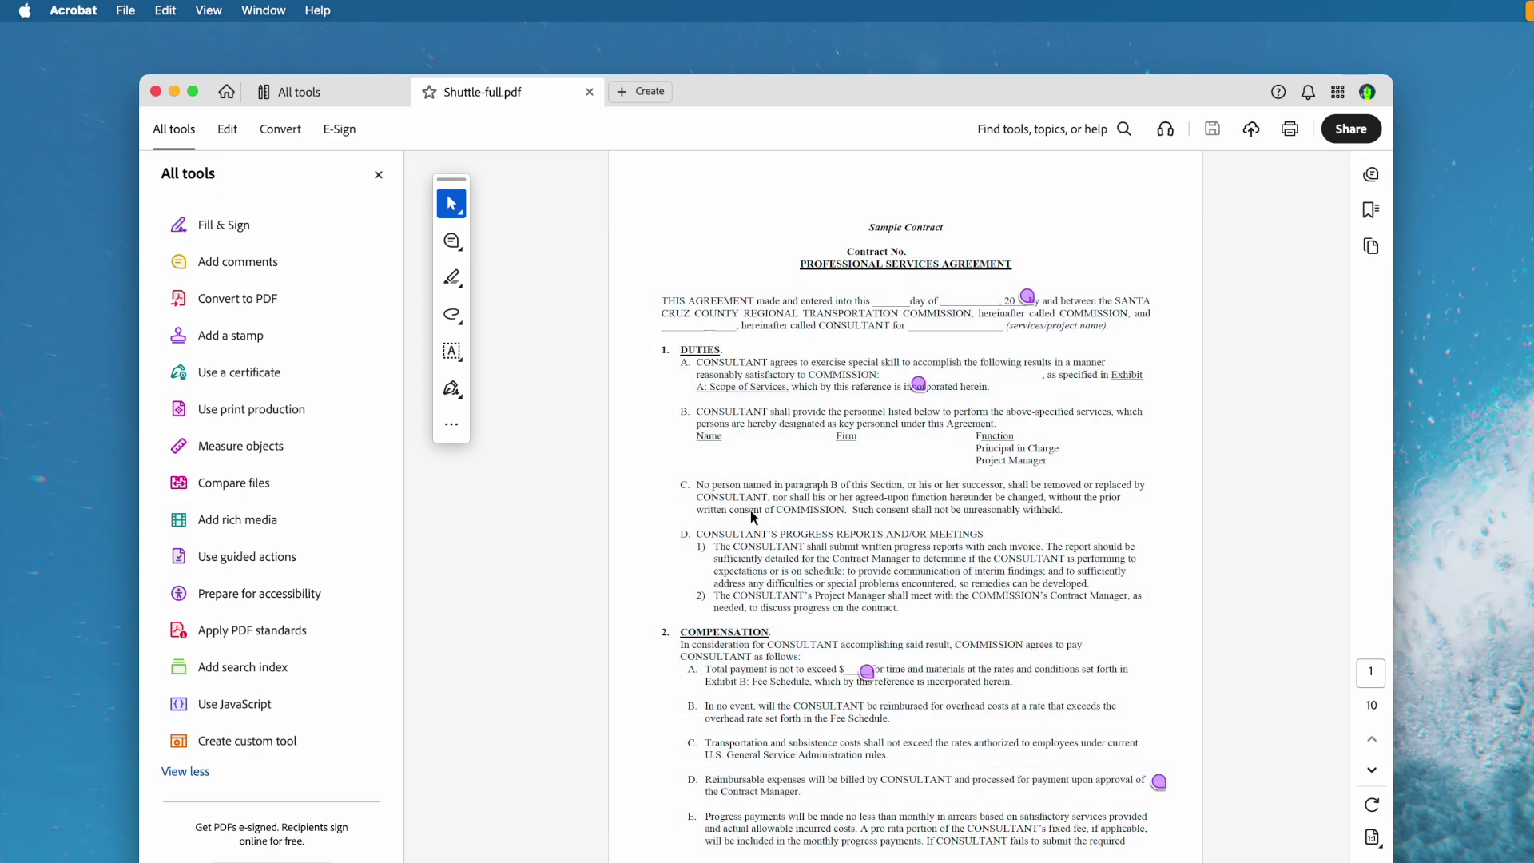
pyautogui.click(1330, 681)
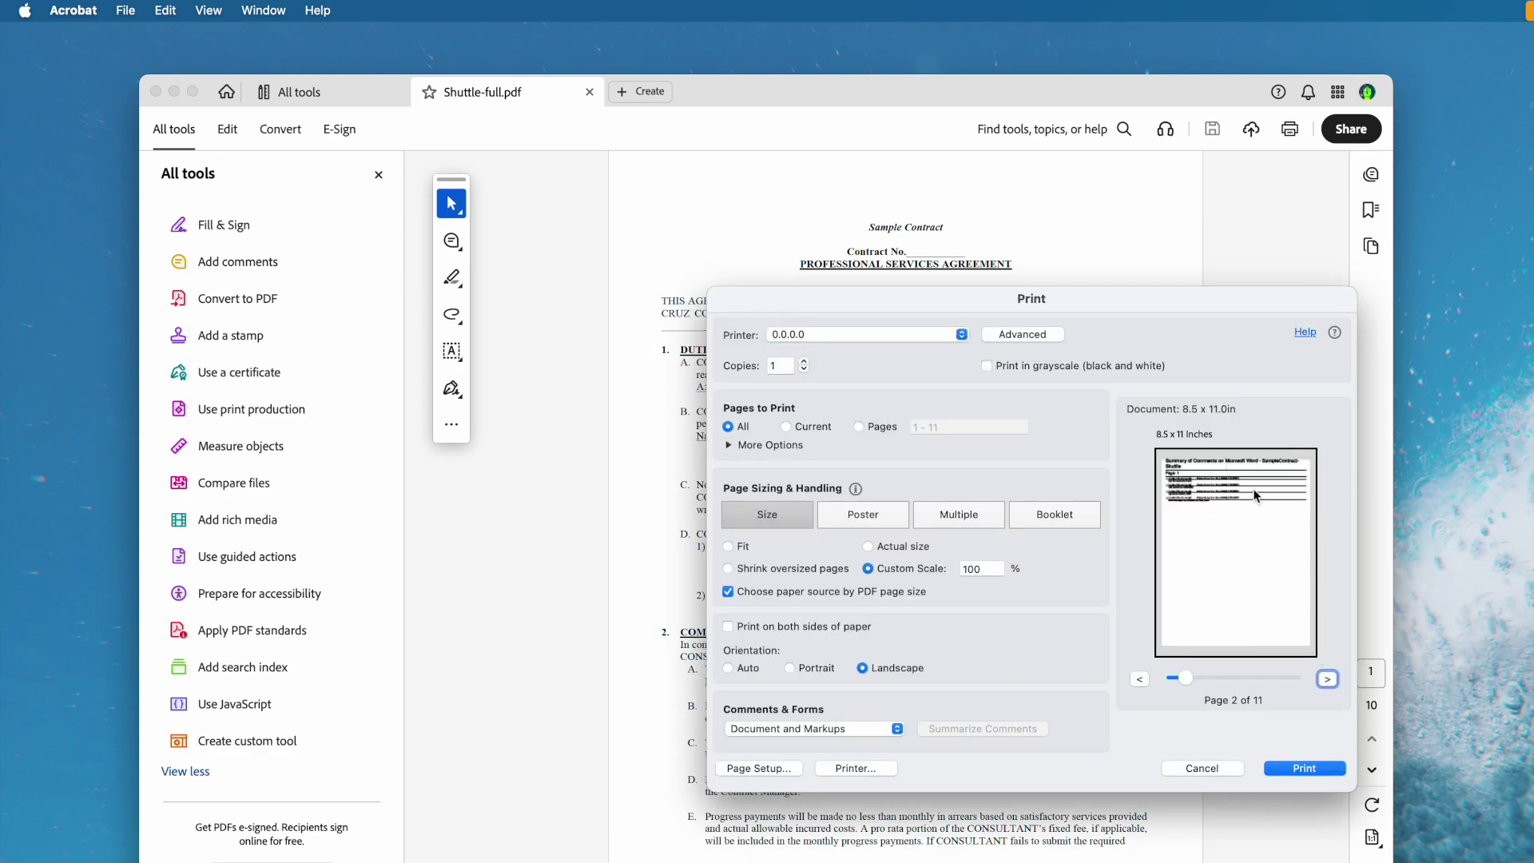
pyautogui.click(1282, 768)
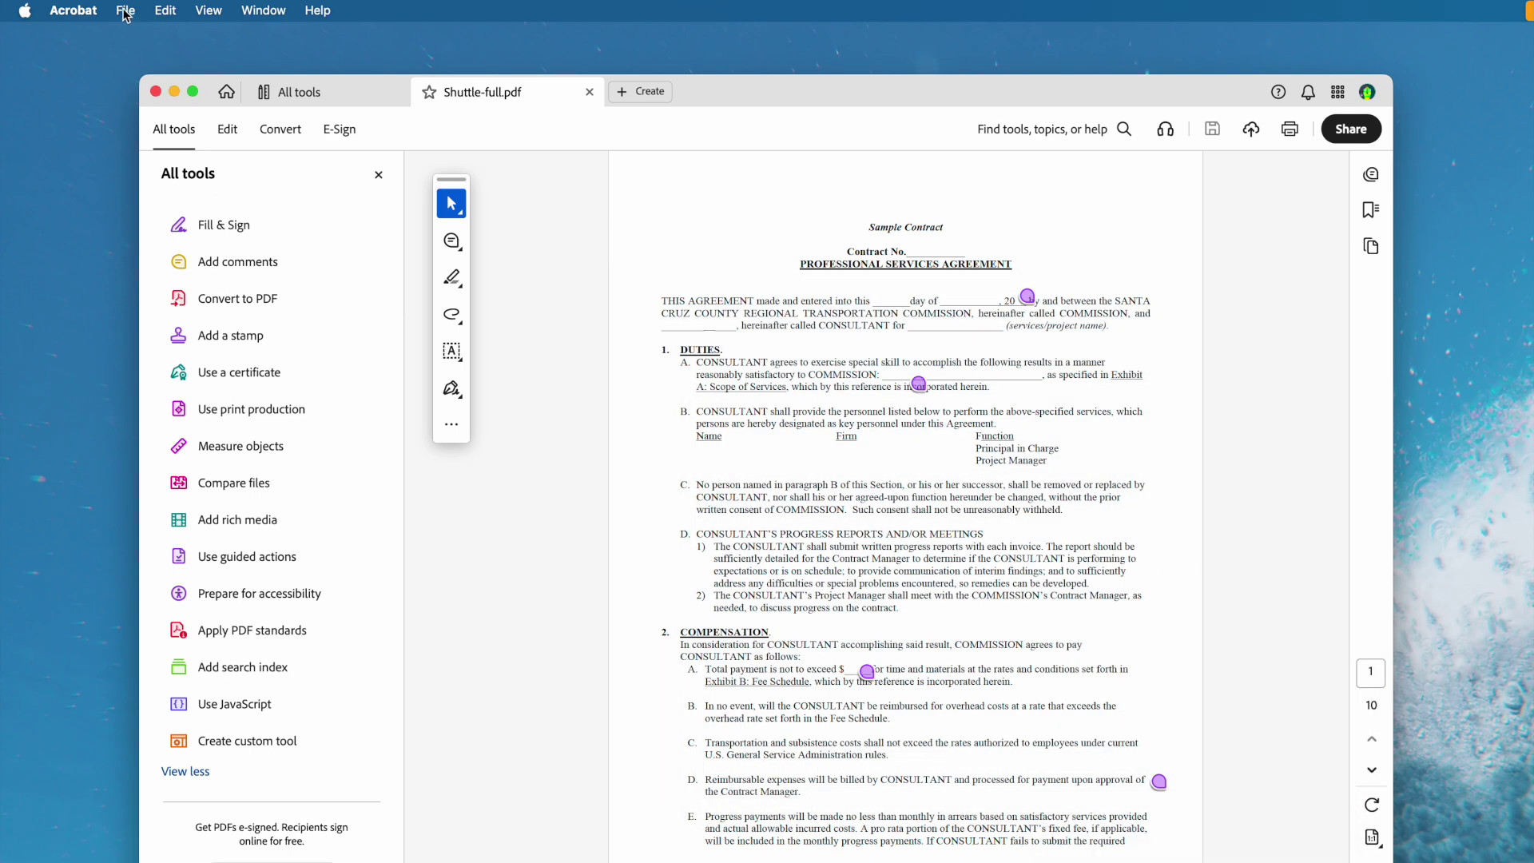
# Turn on 'Hide comment pop-ups when Comments List is open' in the Commenting preferences
pyautogui.click(91, 14)
pyautogui.click(91, 93)
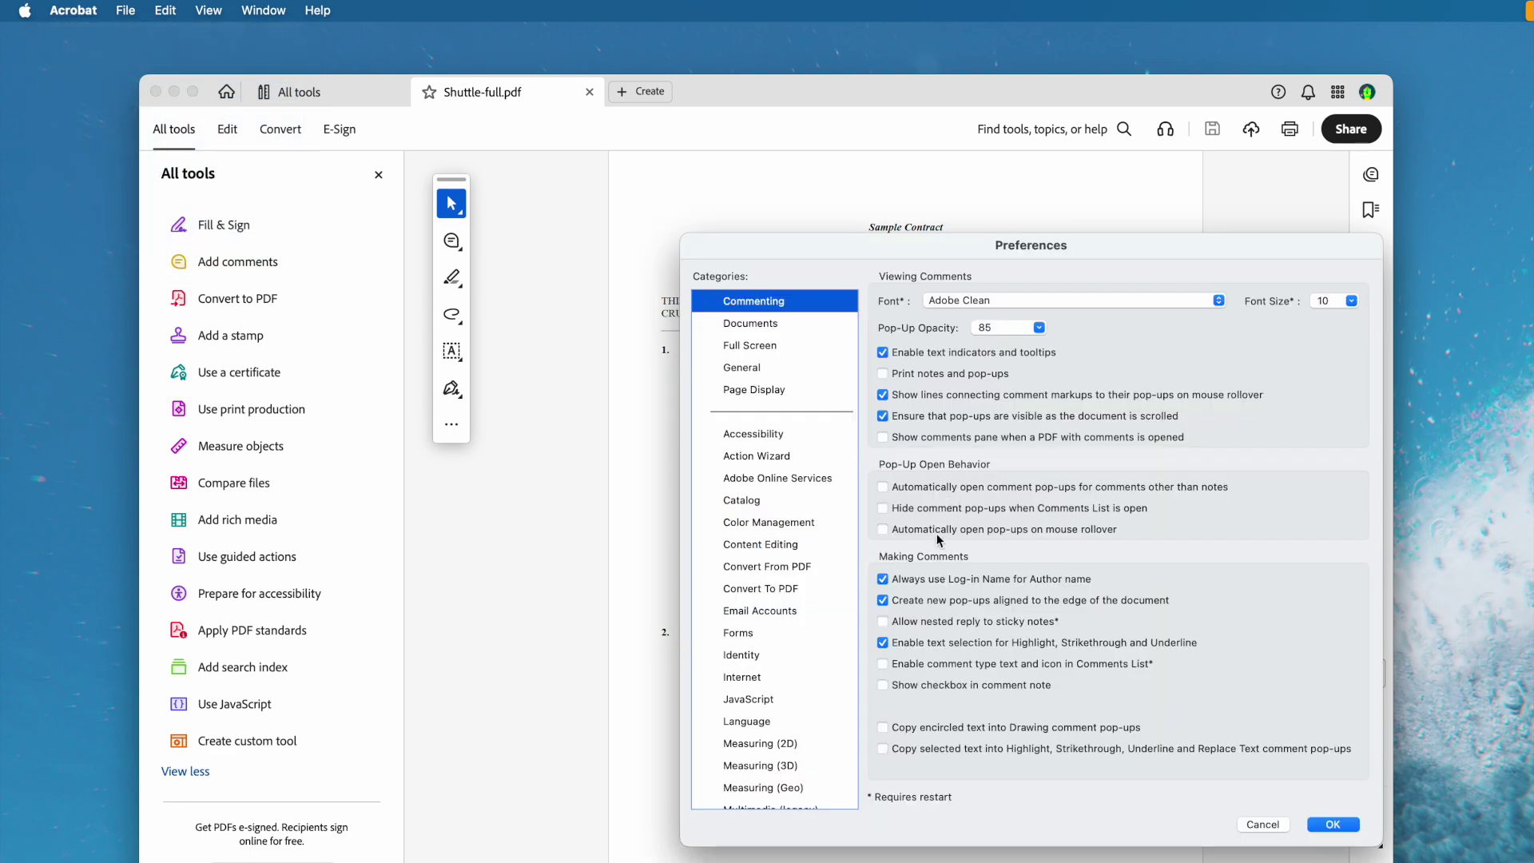
pyautogui.click(884, 510)
pyautogui.click(1334, 824)
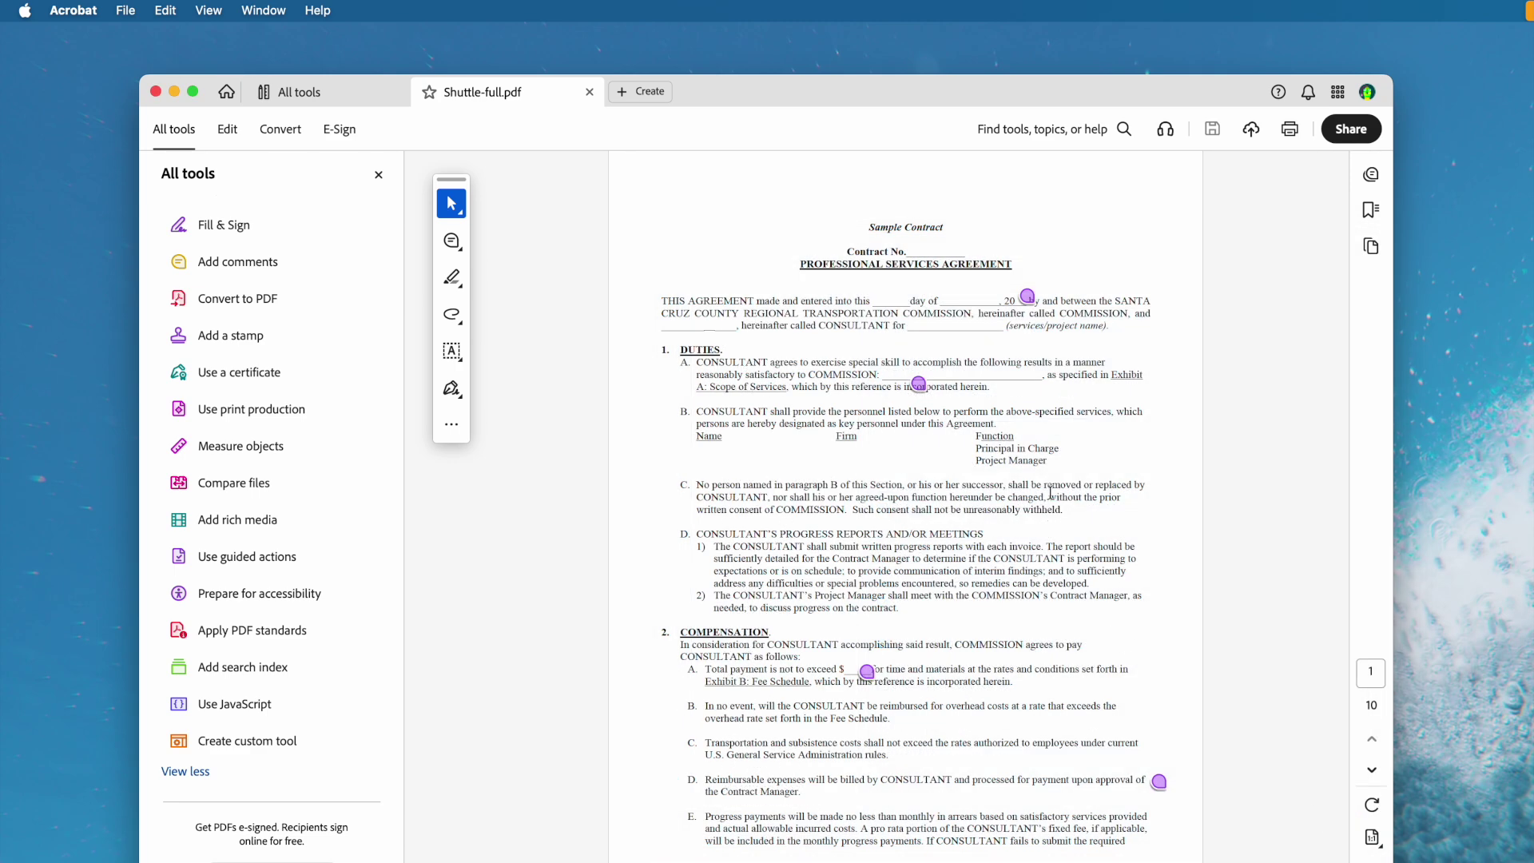
# Show the Comments list and browse the single-comment and whole-list option menus
pyautogui.click(1371, 174)
pyautogui.click(1314, 324)
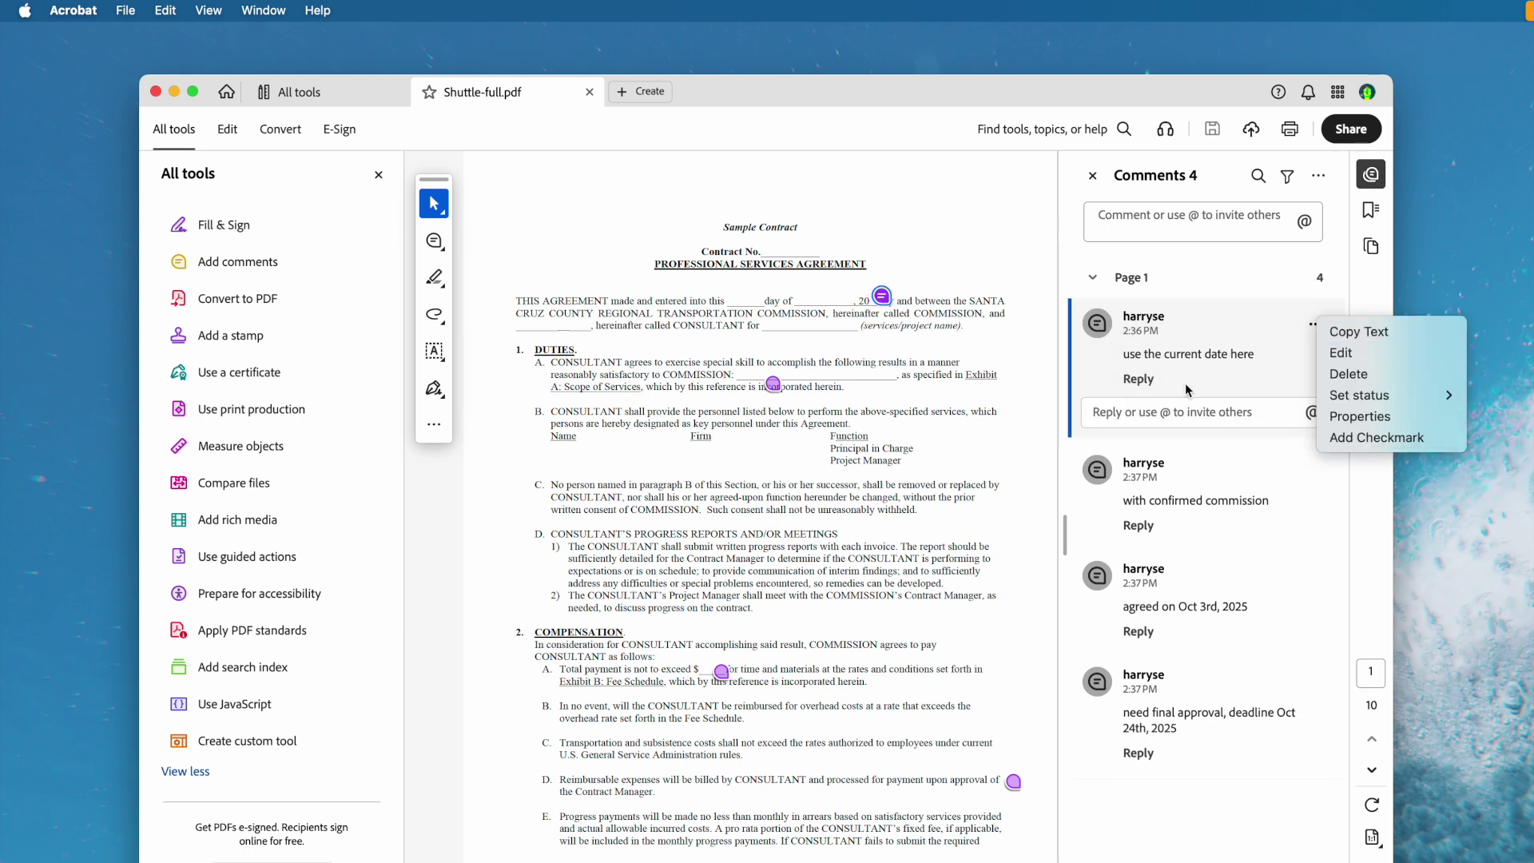
pyautogui.click(1318, 175)
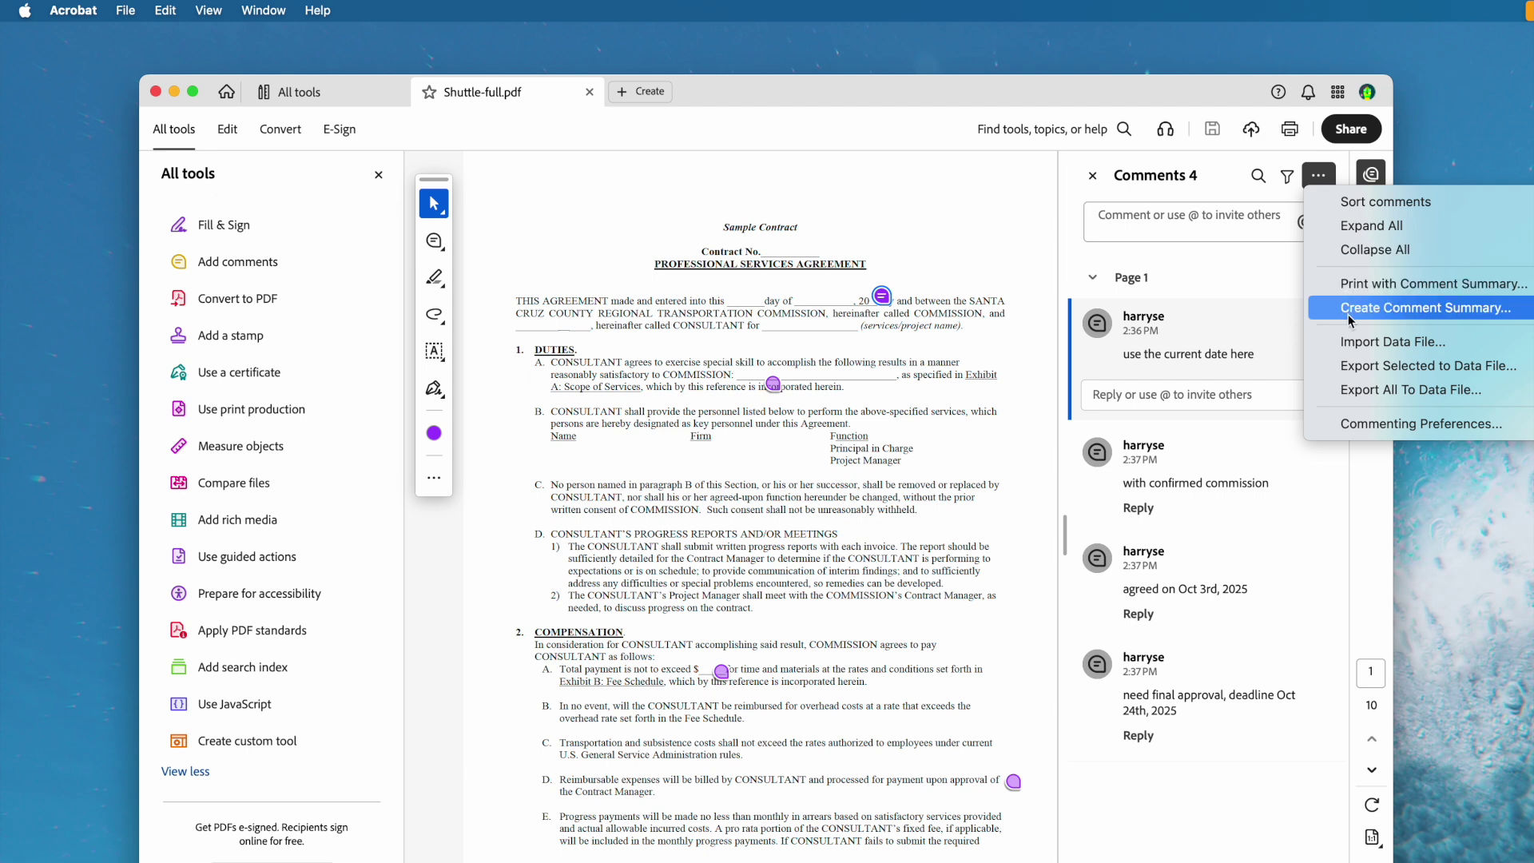
# Recolour the second comment, 'with confirmed commission', blue
pyautogui.click(1253, 463)
pyautogui.click(771, 383)
pyautogui.click(790, 319)
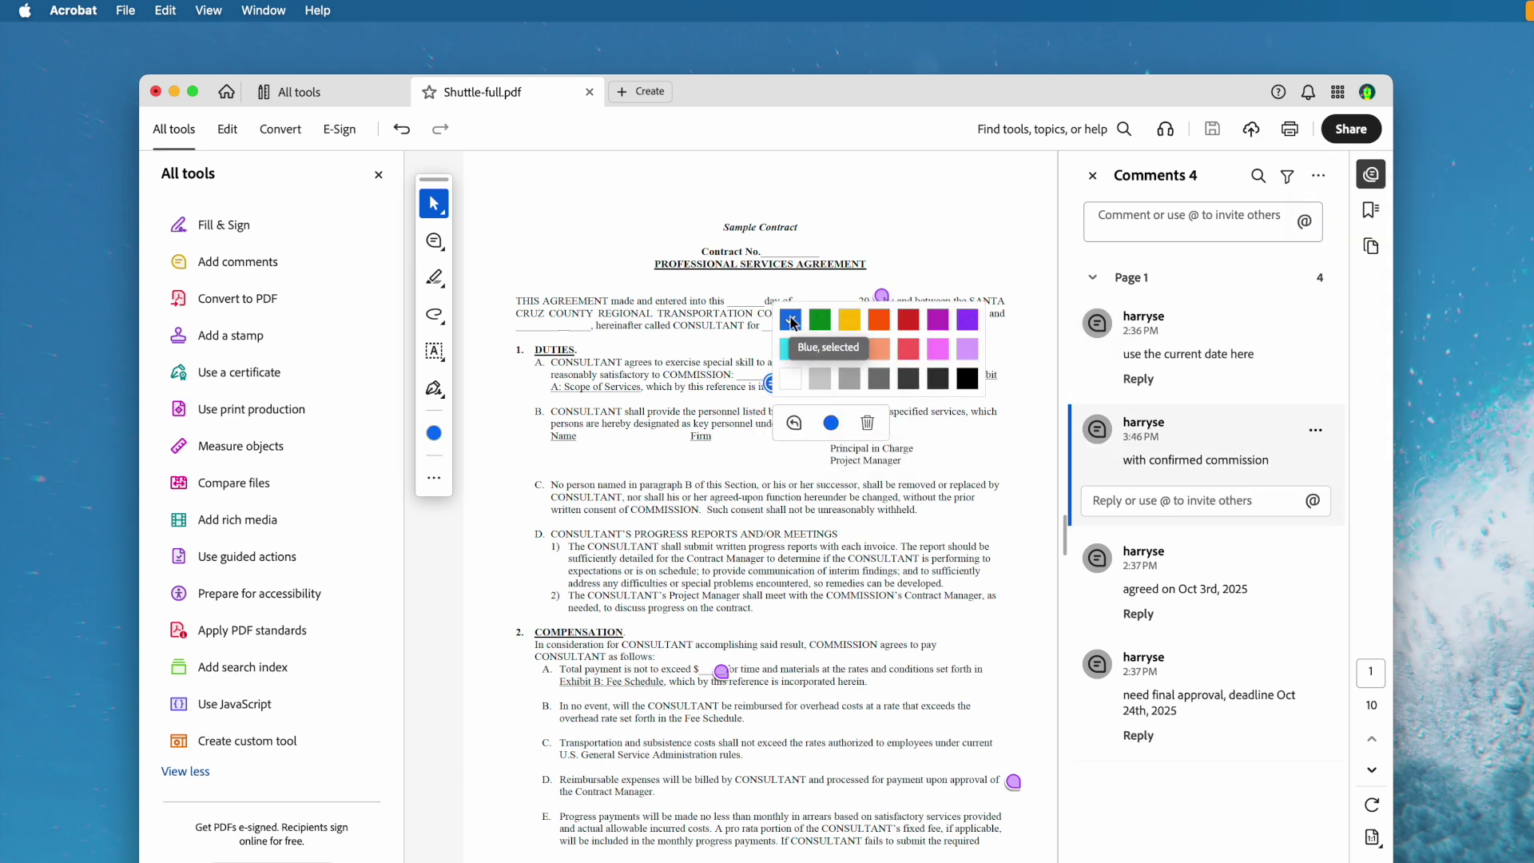
pyautogui.click(1211, 448)
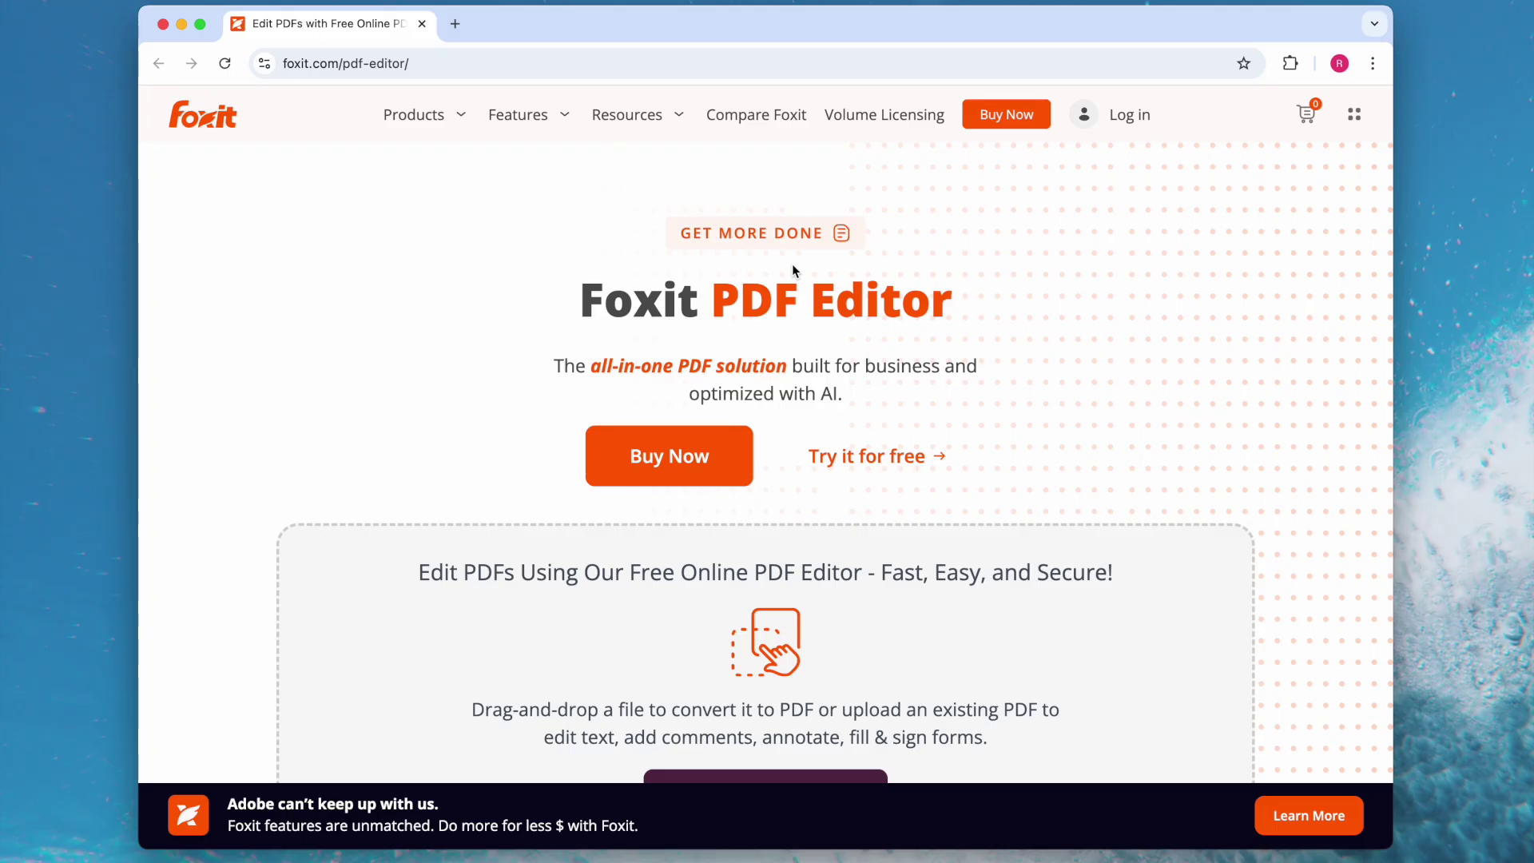
pyautogui.scroll(-1, 792, 264)
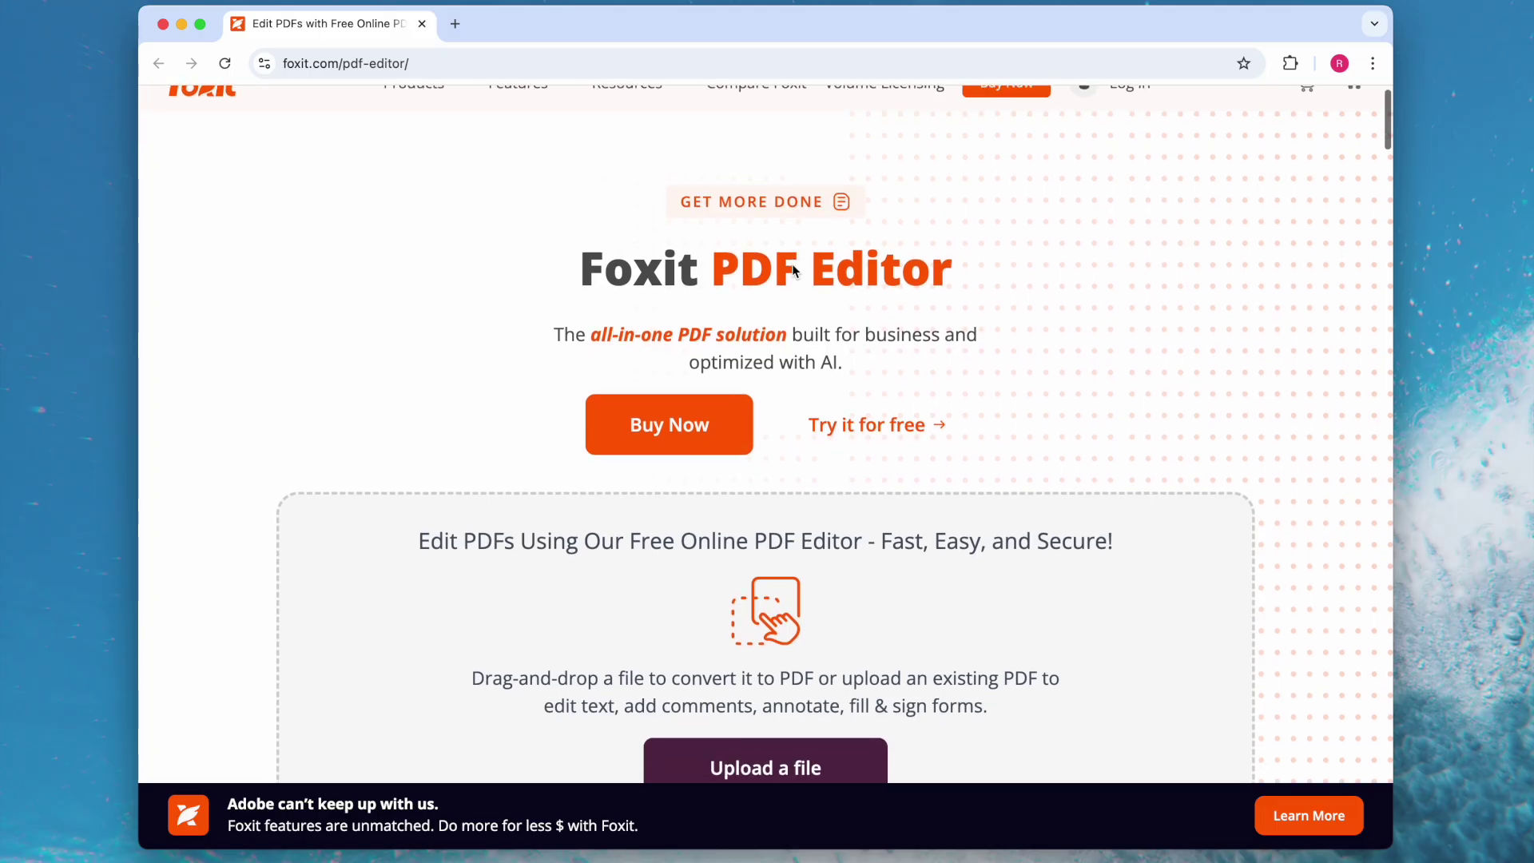
pyautogui.scroll(-3, 792, 271)
pyautogui.scroll(-3, 791, 270)
pyautogui.scroll(-2, 792, 271)
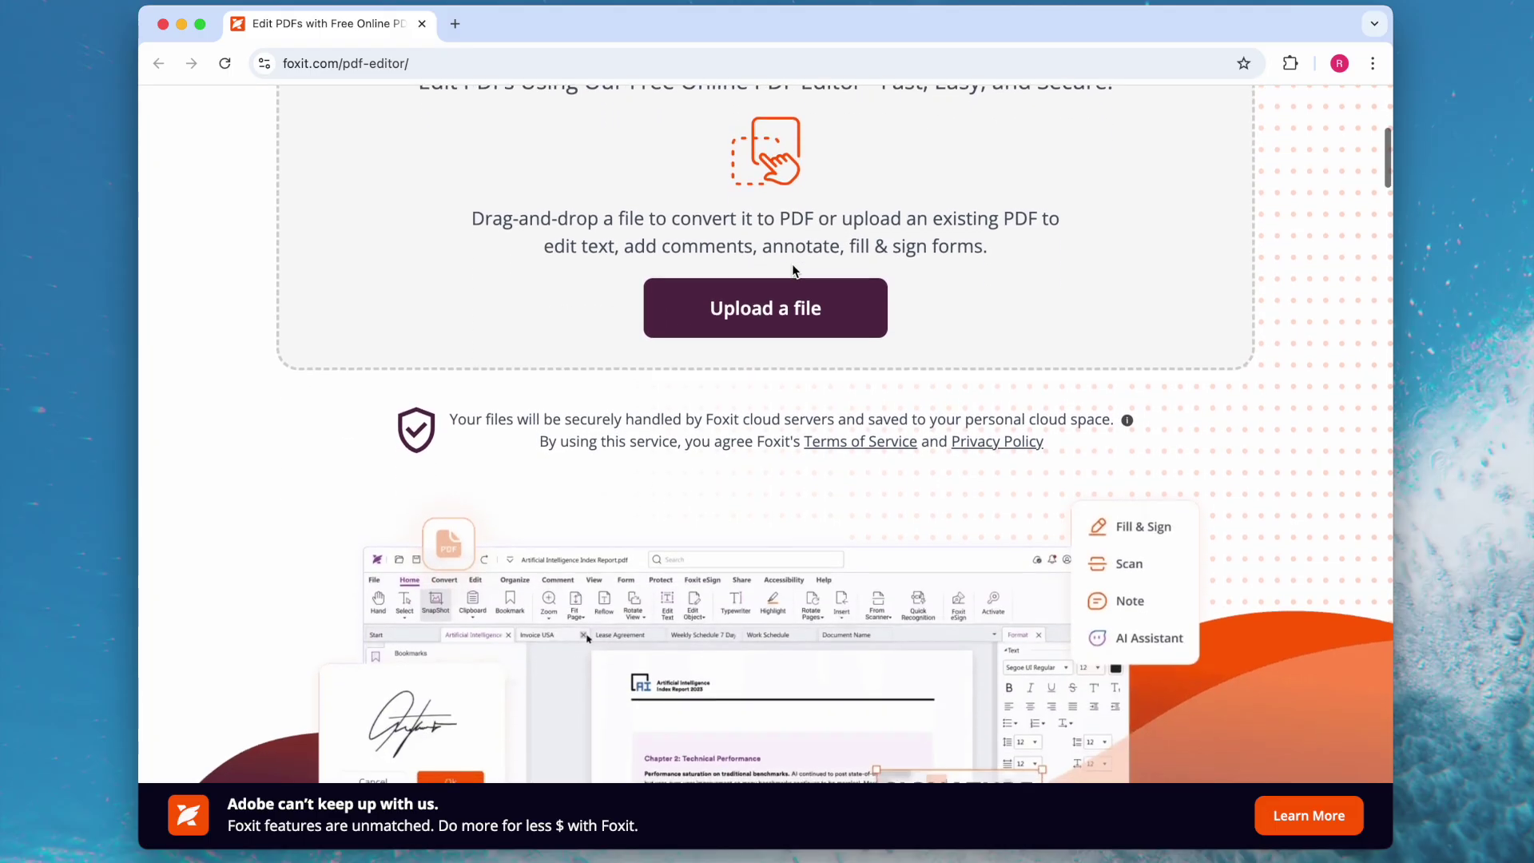
pyautogui.scroll(-4, 791, 270)
pyautogui.scroll(-3, 791, 271)
pyautogui.scroll(-3, 792, 270)
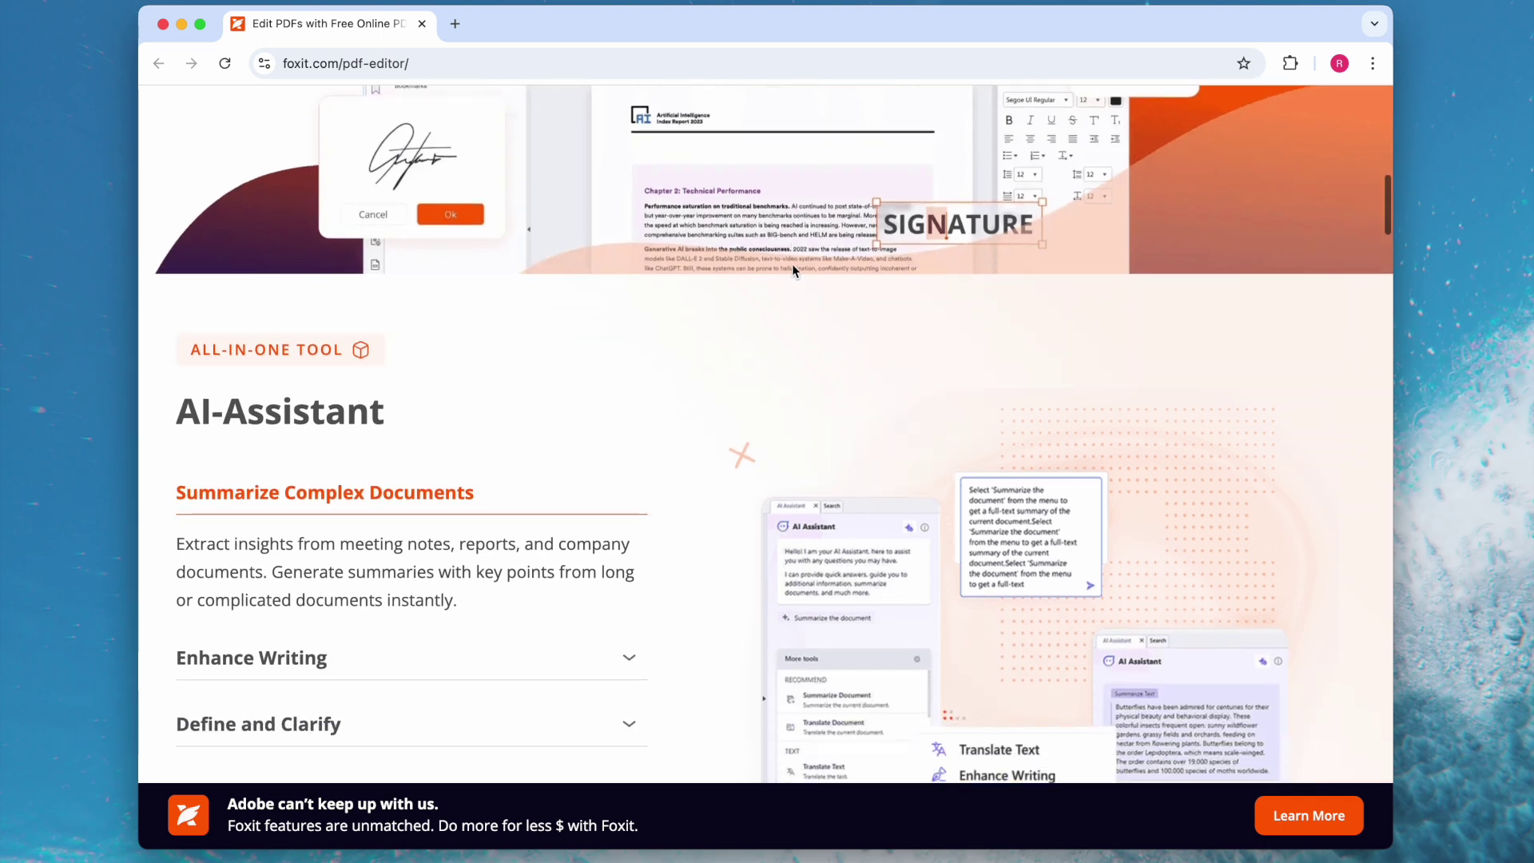
pyautogui.scroll(-3, 792, 271)
pyautogui.scroll(-3, 791, 270)
pyautogui.scroll(-1, 792, 271)
pyautogui.scroll(-3, 791, 271)
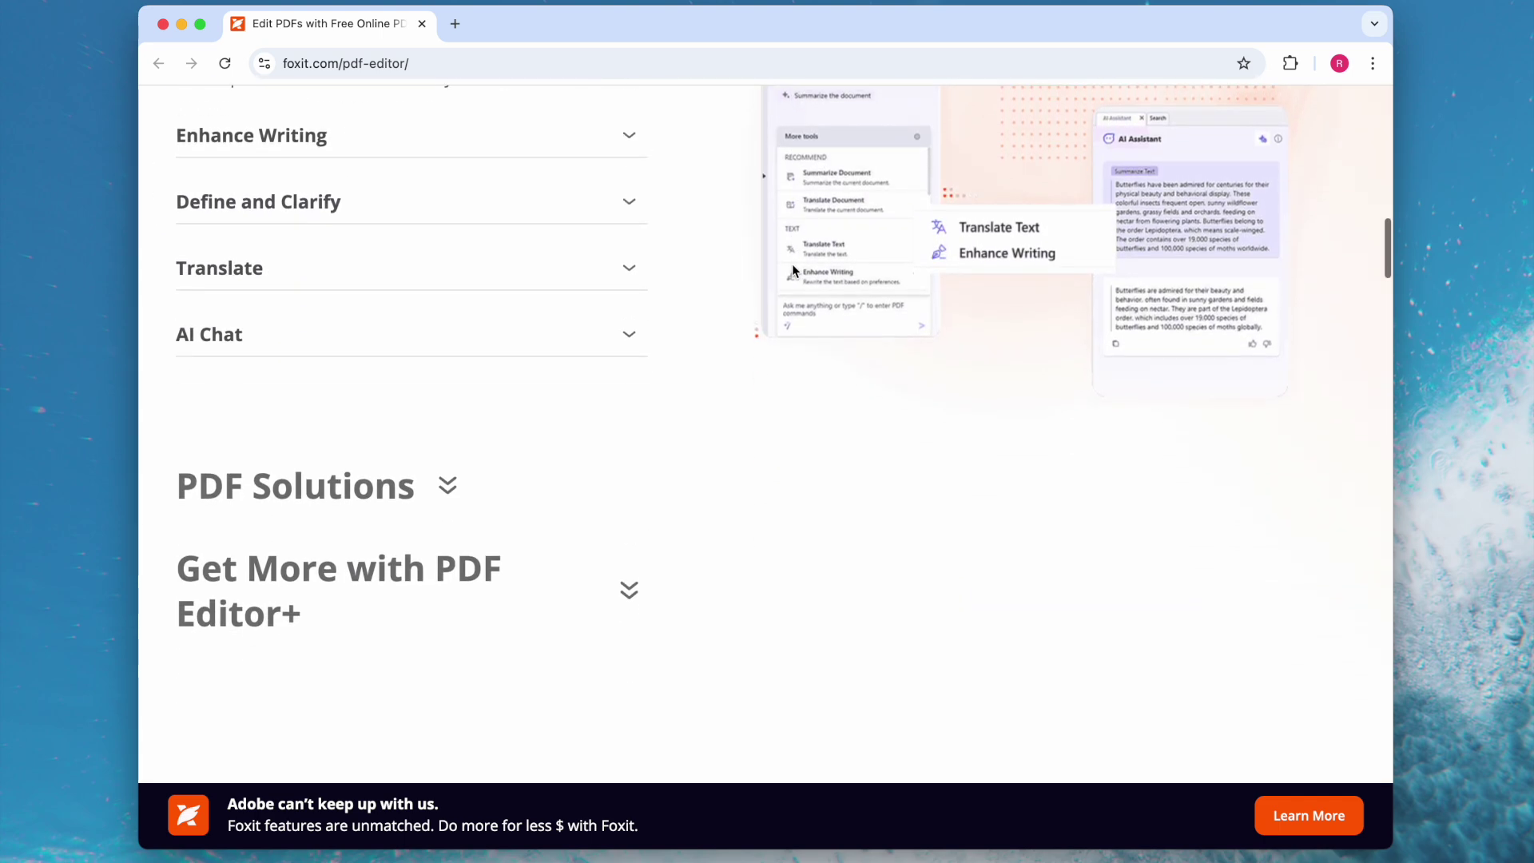
pyautogui.scroll(-3, 792, 268)
pyautogui.scroll(-3, 792, 268)
pyautogui.scroll(-3, 792, 269)
pyautogui.scroll(-3, 792, 269)
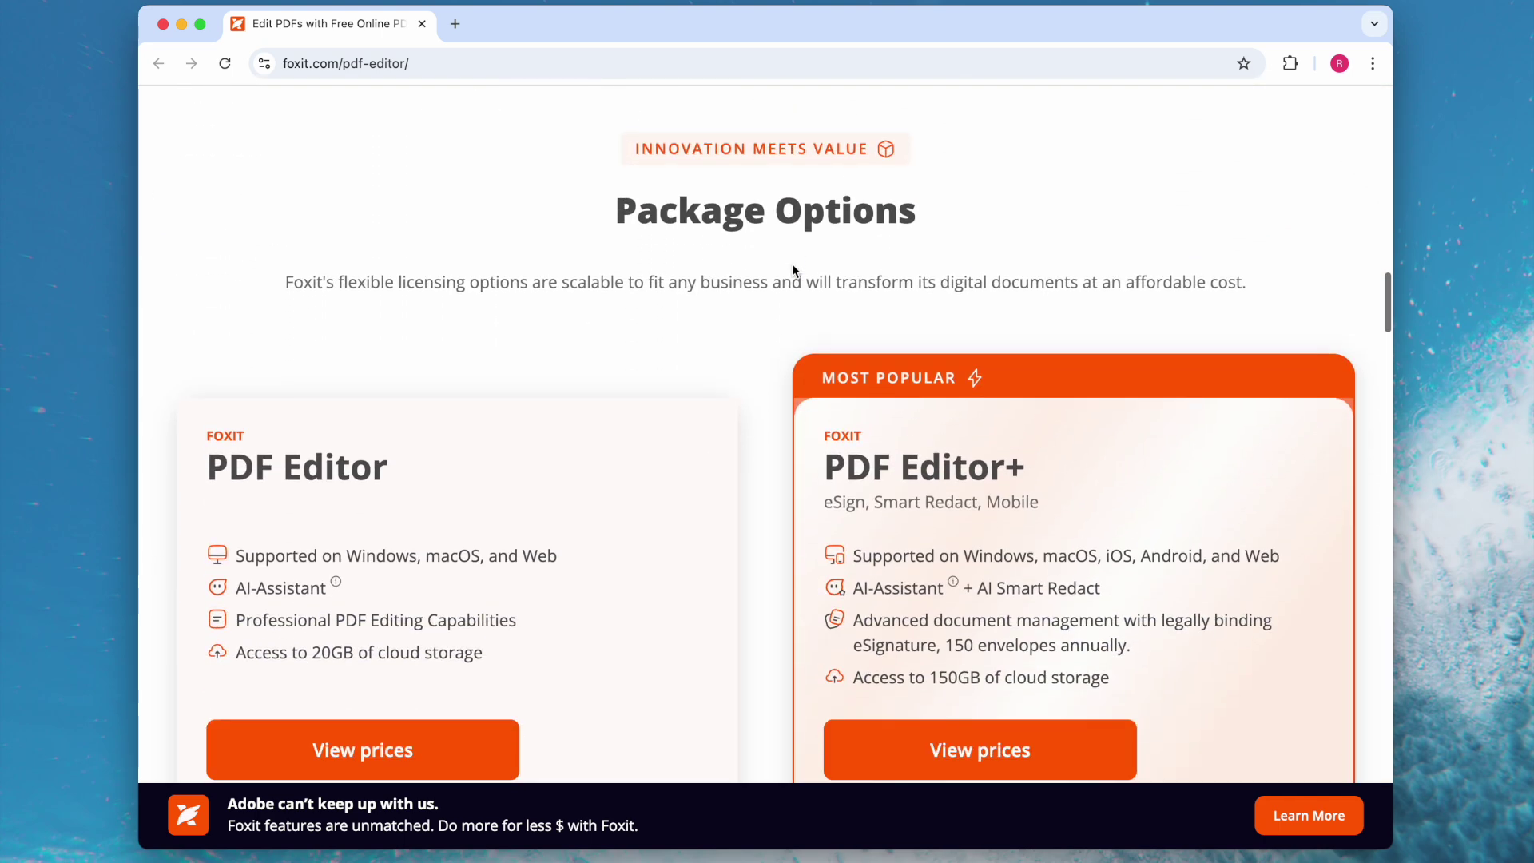
pyautogui.scroll(-3, 791, 266)
pyautogui.scroll(-5, 791, 266)
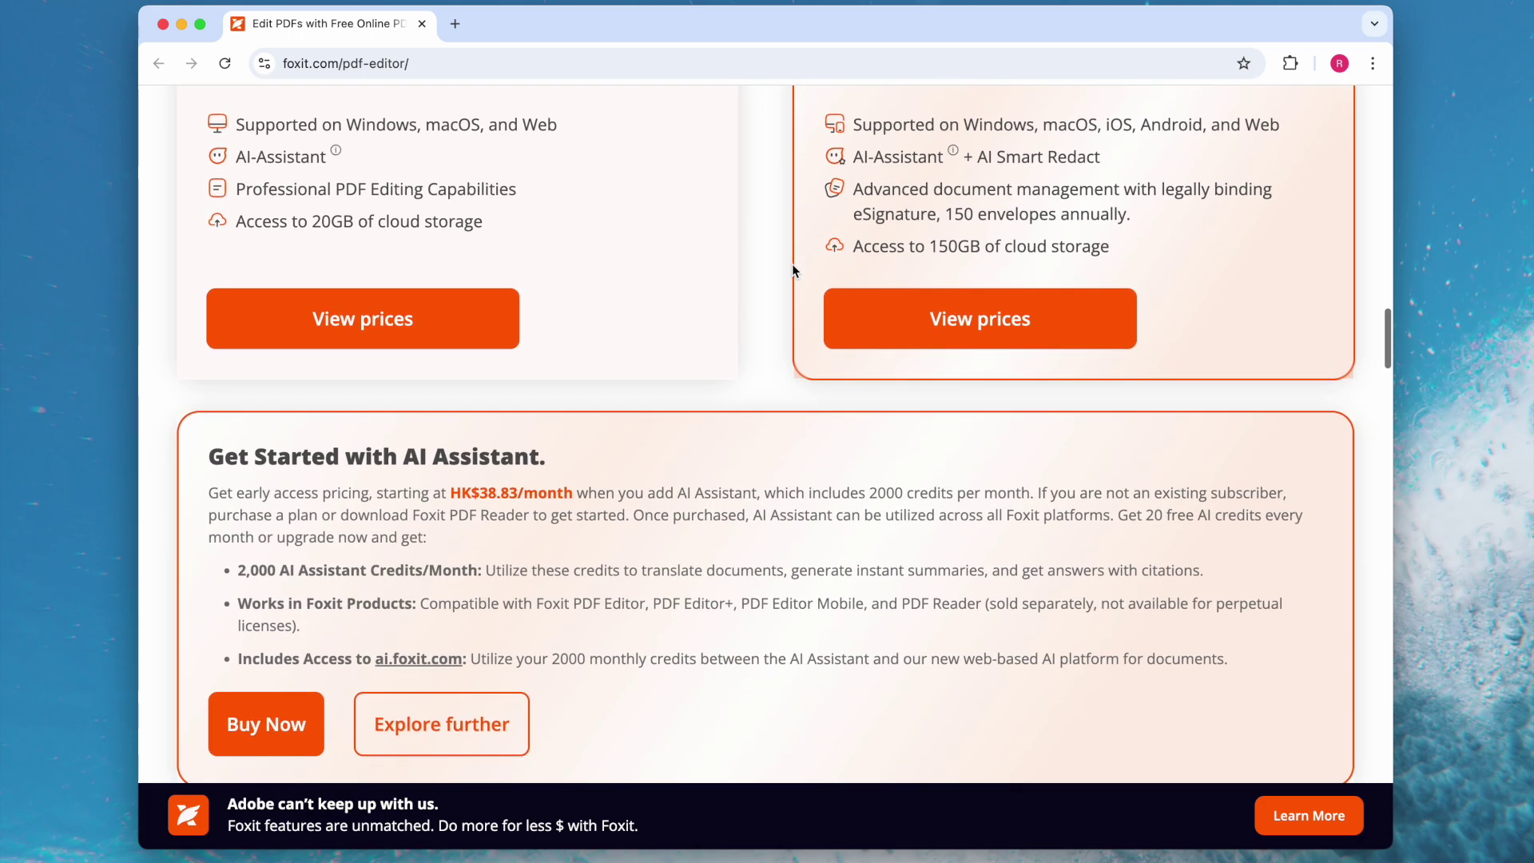